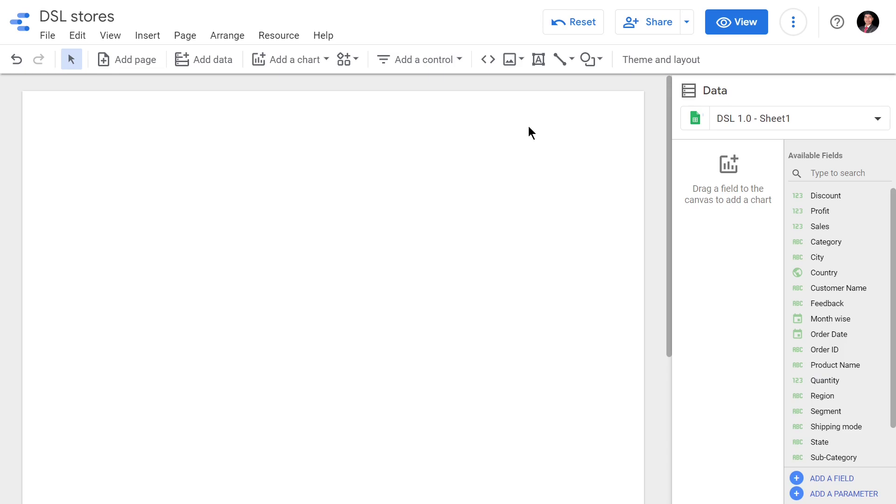
- Place a pie chart with Region as its dimension and Sales as its metric
click(287, 60)
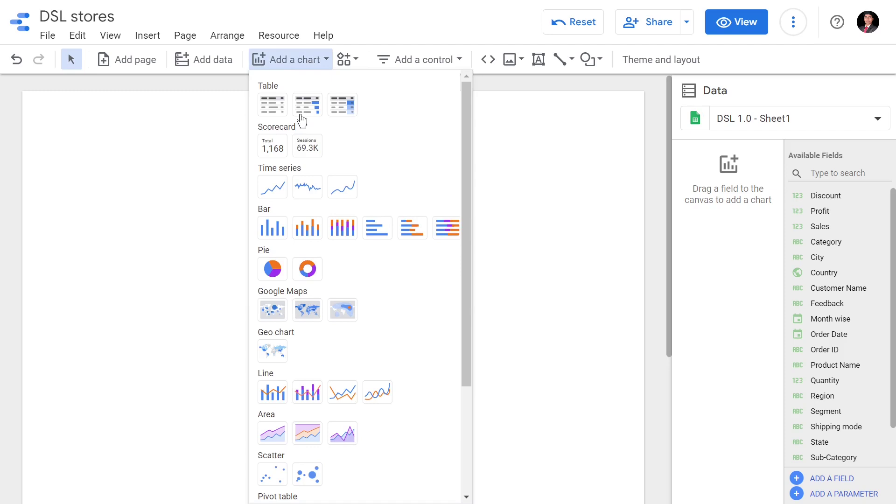
click(269, 266)
click(81, 208)
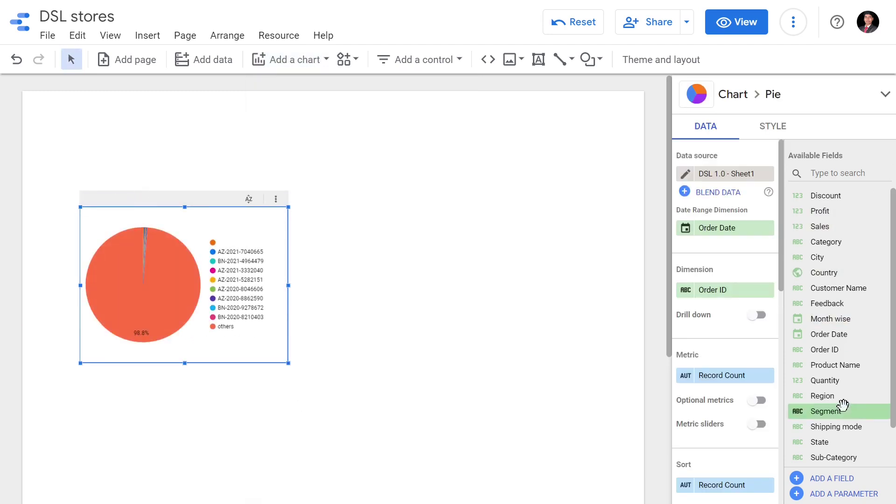
drag(839, 398, 726, 299)
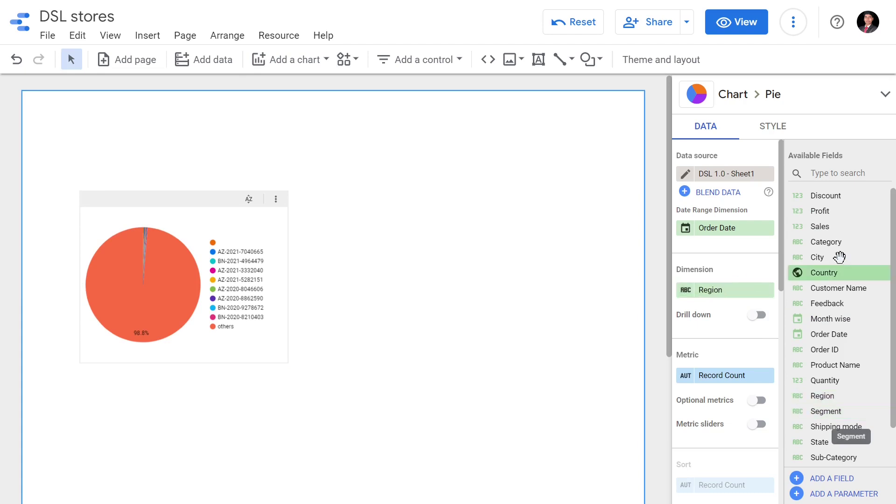
drag(856, 226, 746, 376)
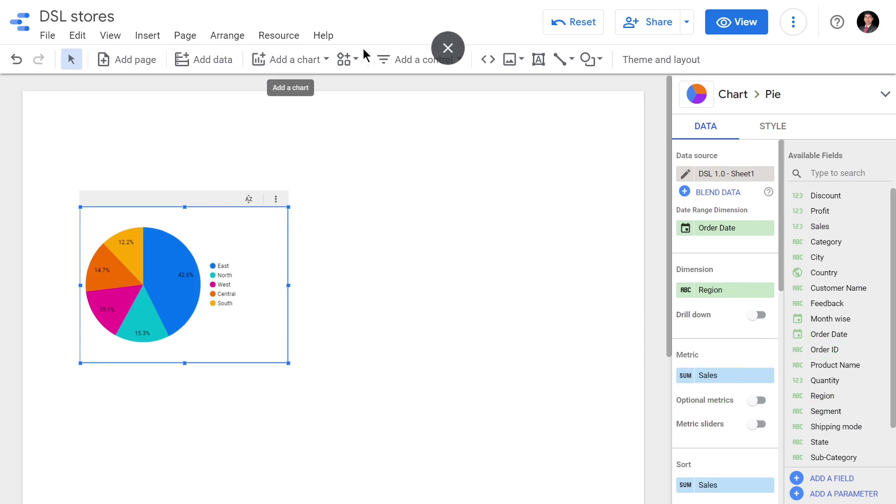
- Place a new table chart beside the pie chart
click(309, 71)
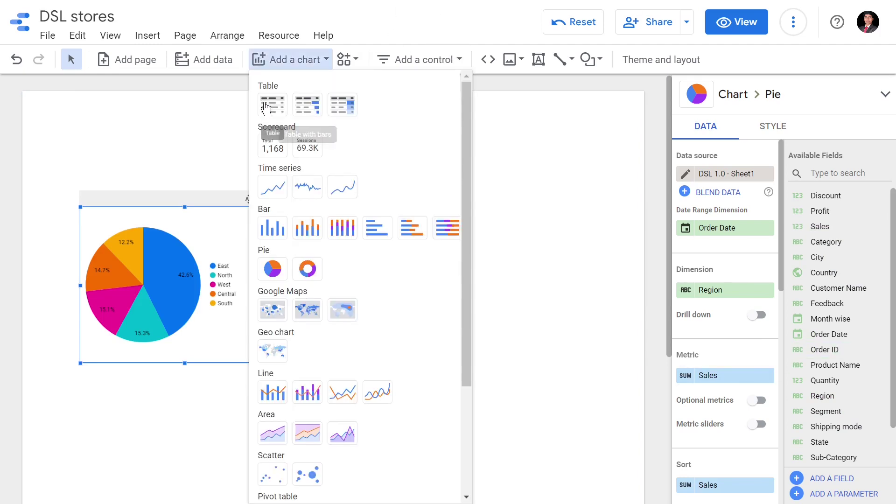
click(270, 138)
click(352, 206)
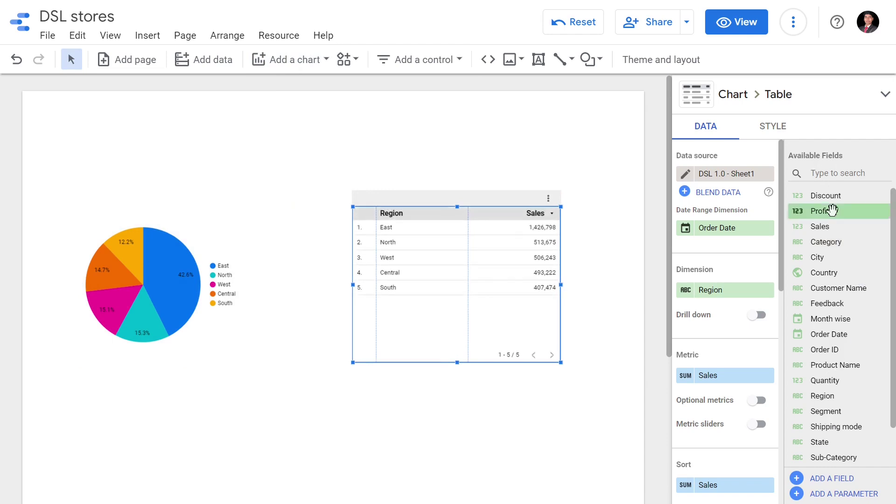
- Set the table to Profit by State, removing the Sales metric and Region dimension
drag(823, 216, 716, 404)
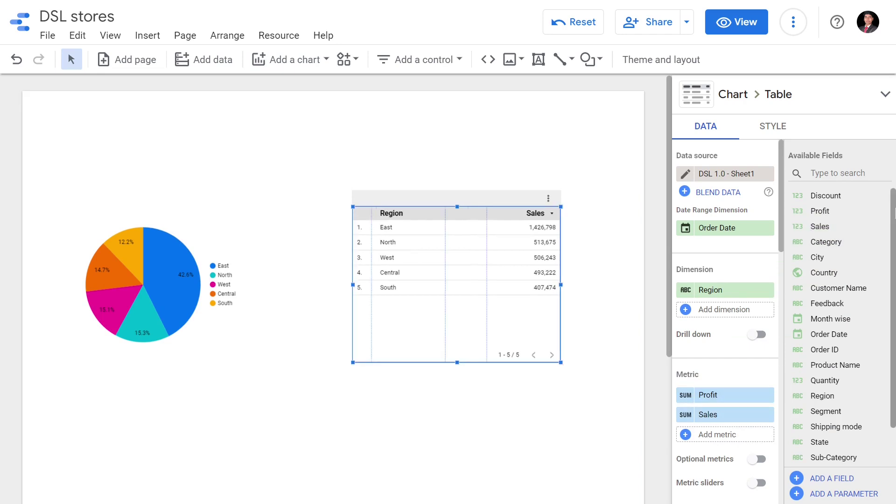
drag(863, 226, 849, 258)
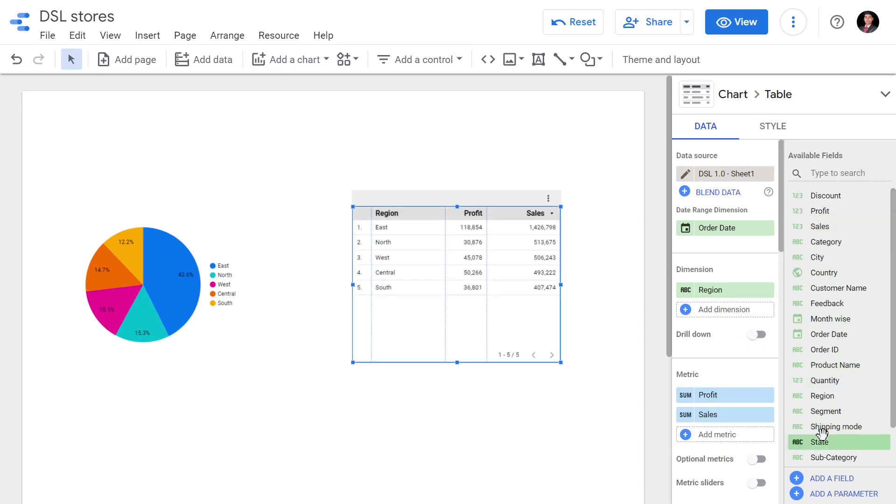
drag(823, 442, 714, 289)
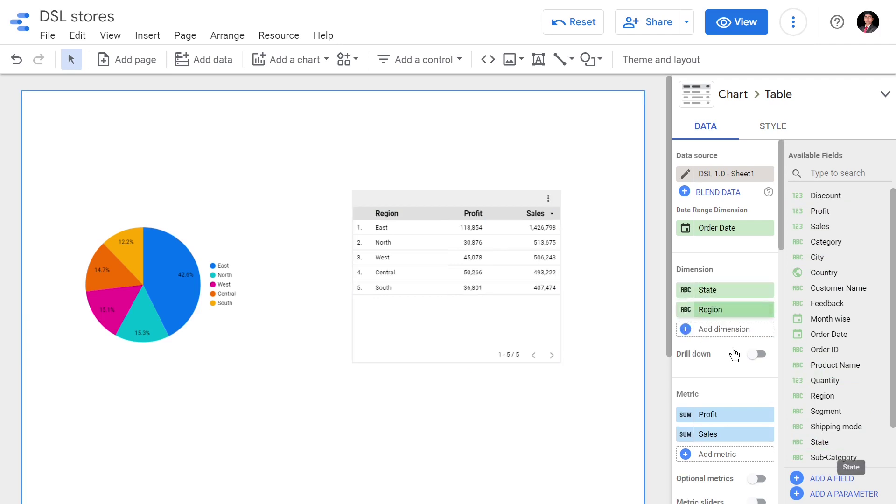
click(767, 434)
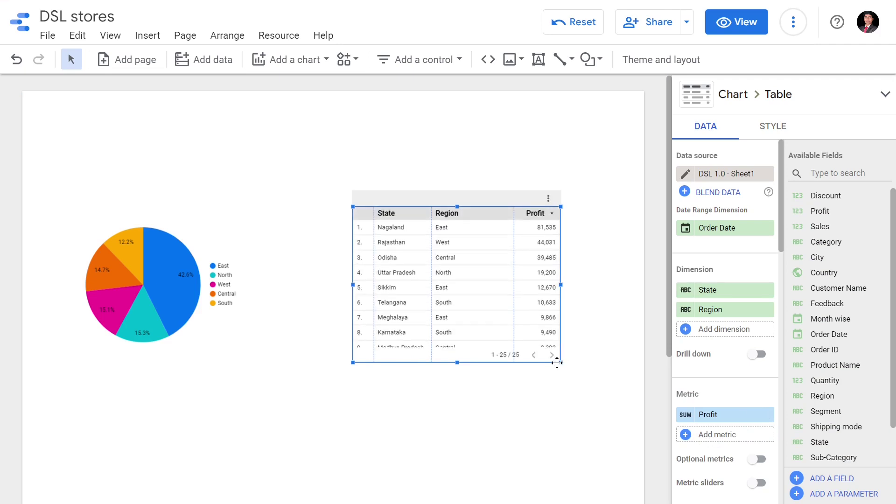
click(768, 310)
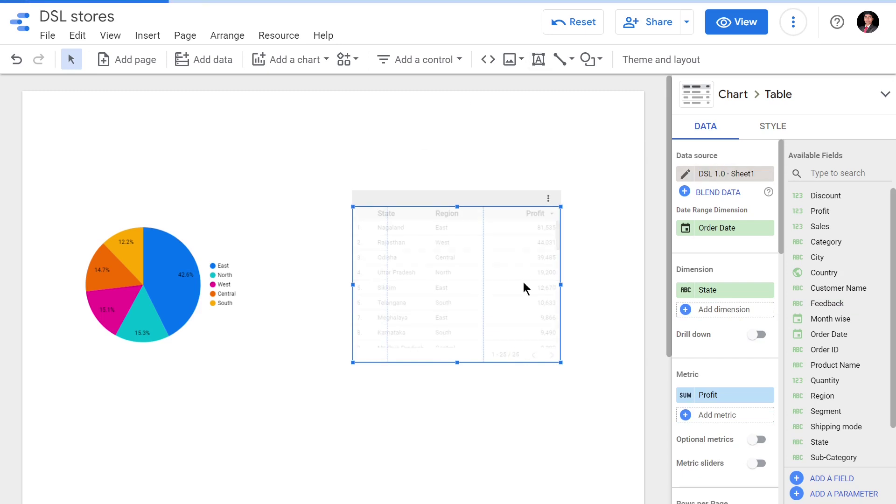
- Place a treemap chart below the pie chart
click(300, 59)
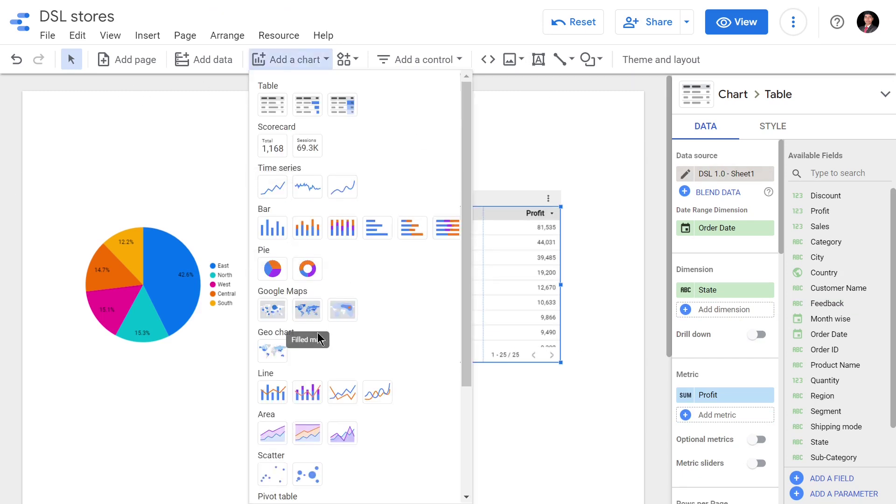
scroll(318, 332, down, 4)
click(272, 417)
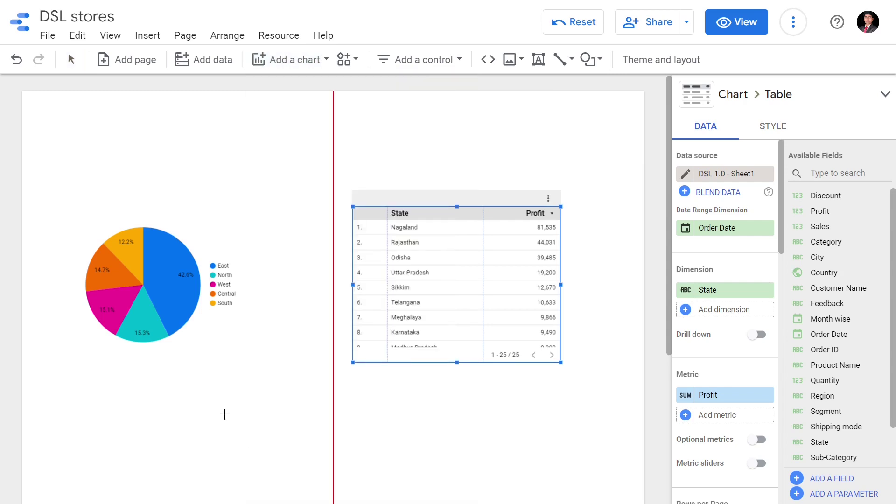
click(182, 369)
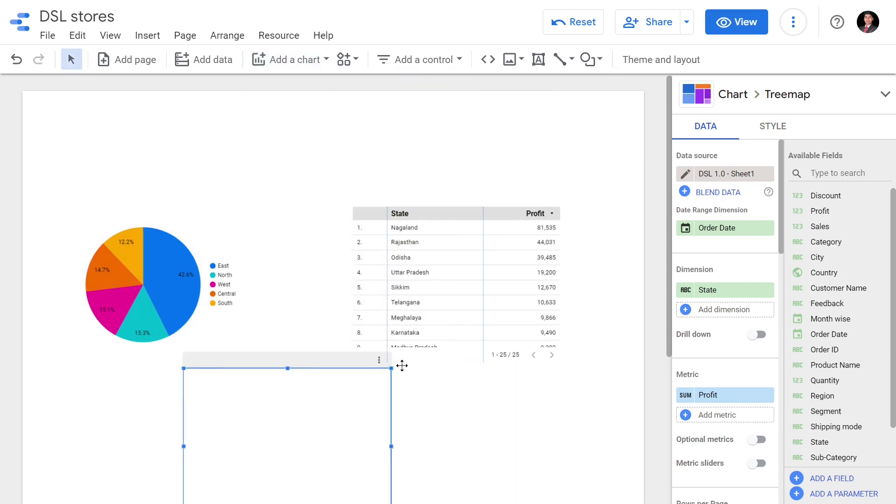
- Move the pie chart to the upper left and the treemap to the lower left
click(186, 276)
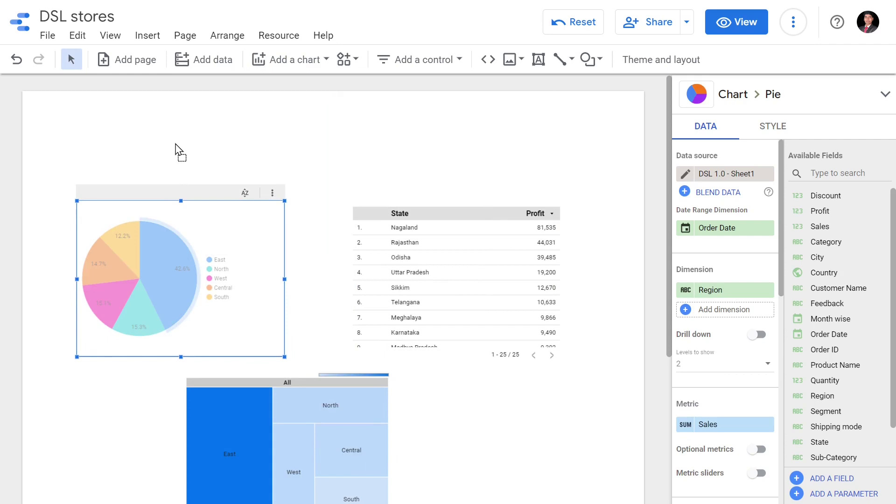
drag(175, 143, 163, 114)
drag(202, 179, 181, 111)
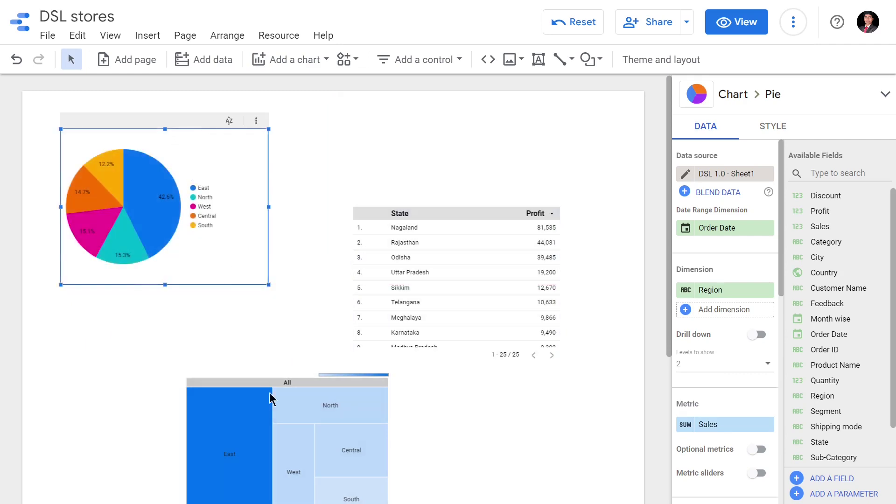
drag(270, 394, 128, 334)
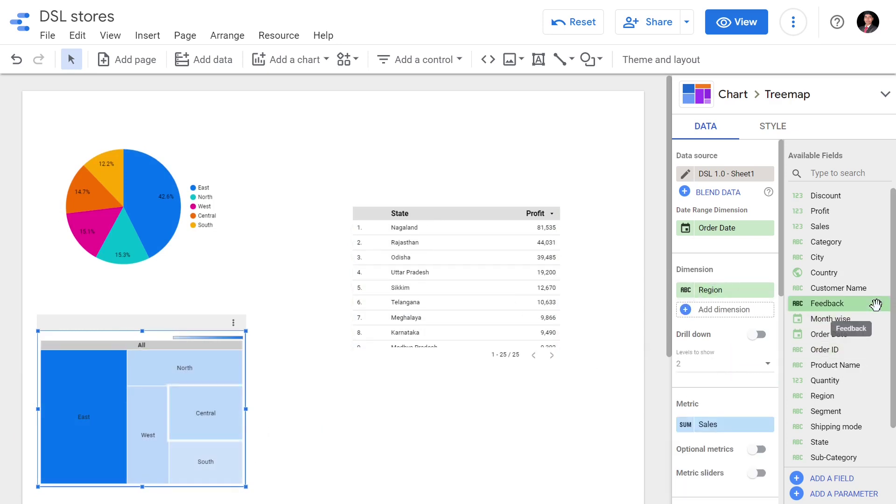
- Group the treemap by Segment instead of Region and move the State table lower
drag(847, 412, 736, 294)
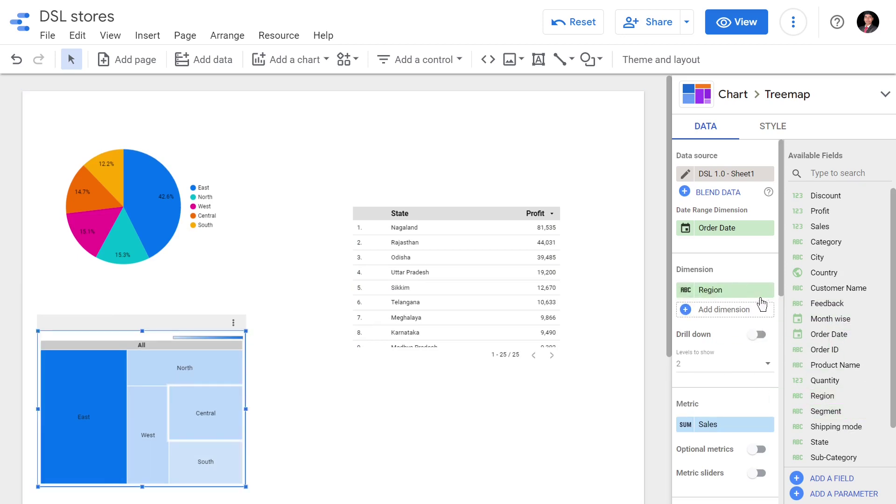
drag(823, 410, 714, 292)
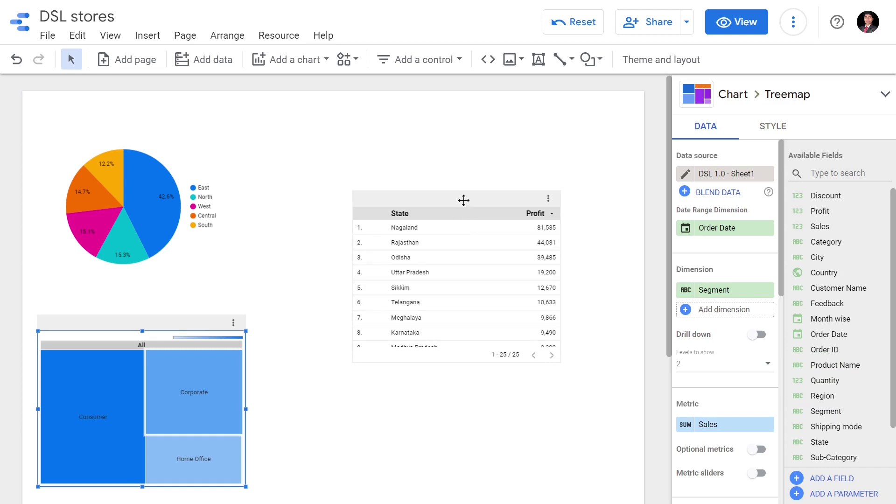
drag(463, 200, 428, 294)
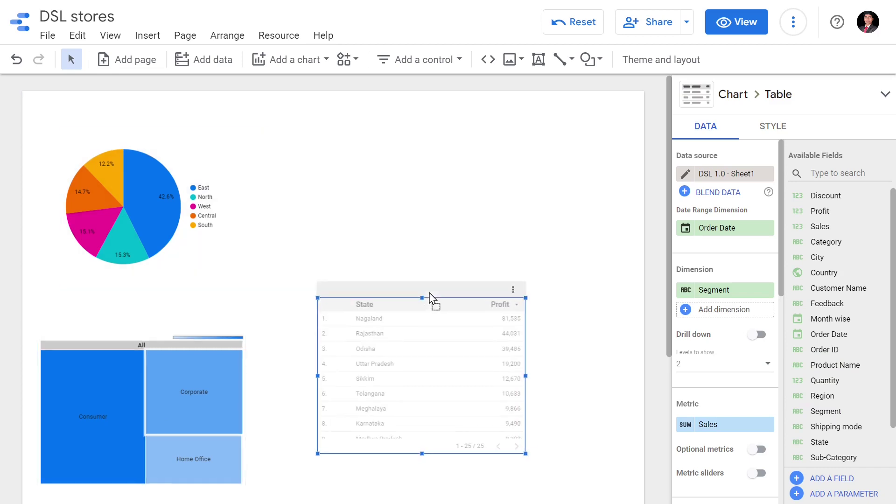
- Place a scorecard at the top centre and switch its metric from Sales to Profit
click(288, 58)
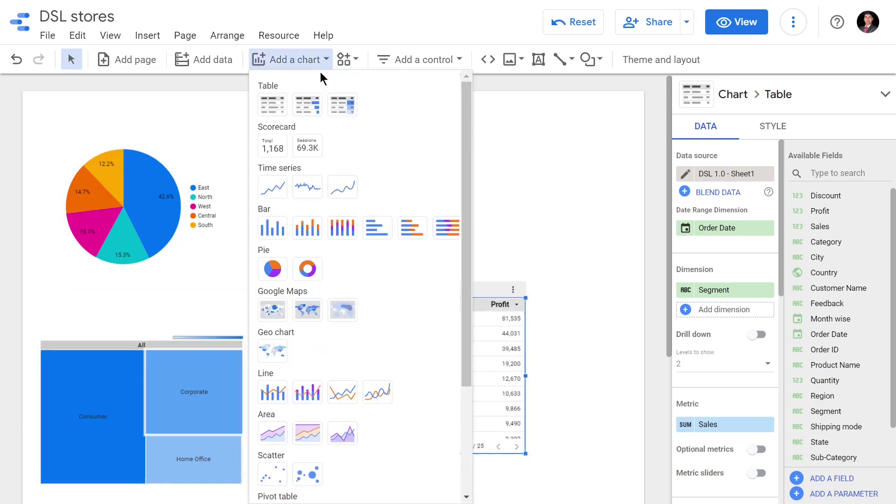
click(268, 149)
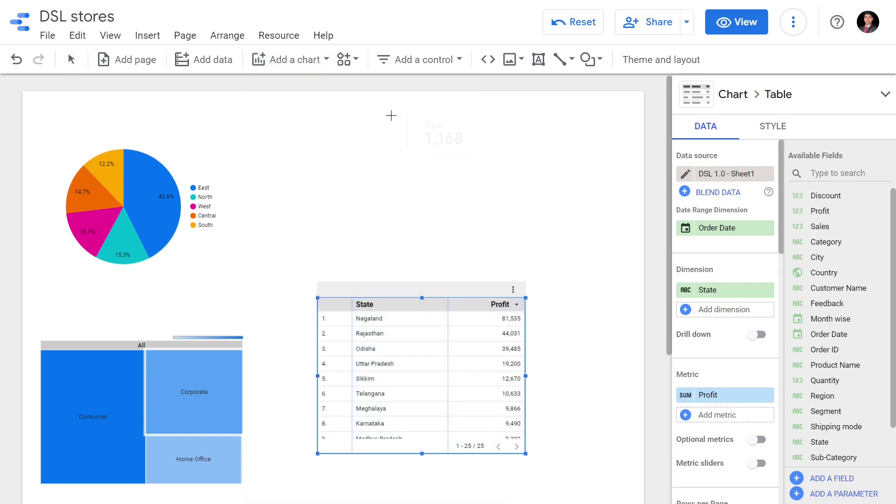
click(305, 134)
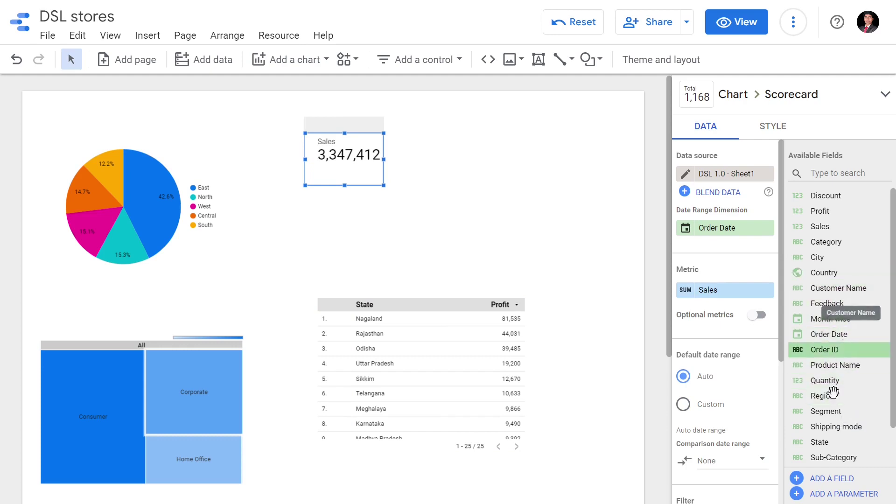
scroll(838, 401, down, 1)
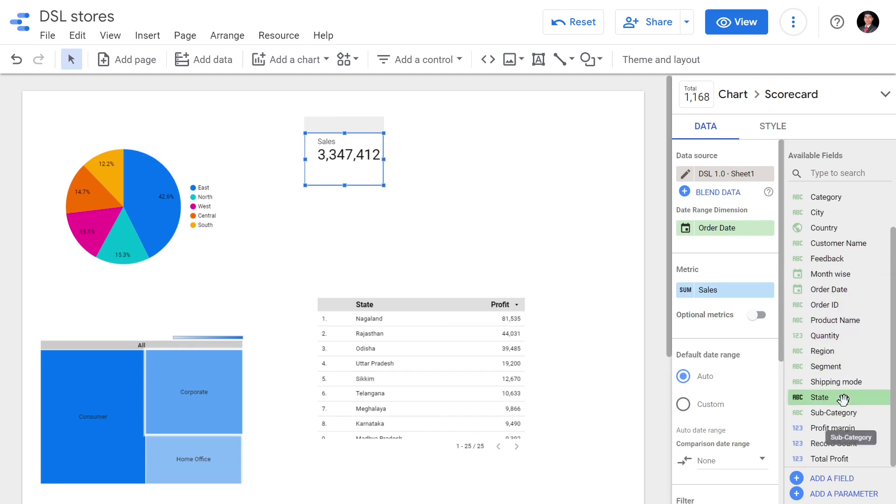
scroll(842, 401, up, 1)
drag(850, 210, 747, 294)
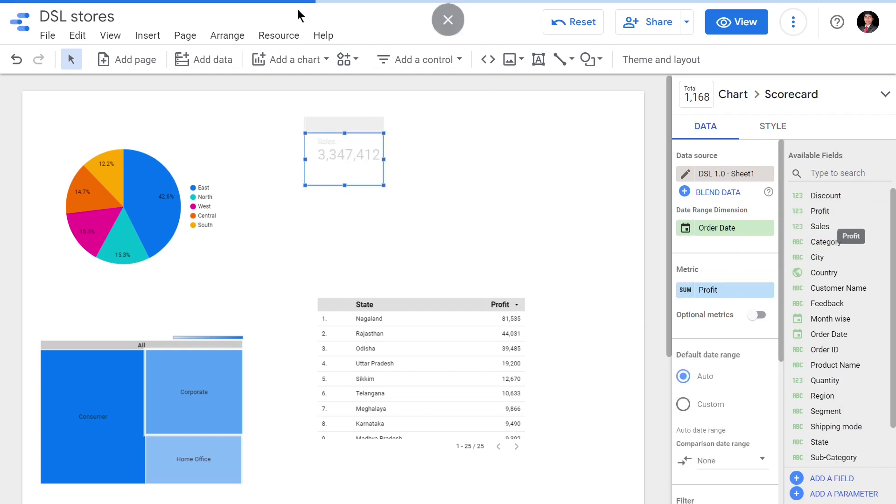
- Add a second scorecard with Record Count (8,040) and align it beside the Profit card
click(284, 63)
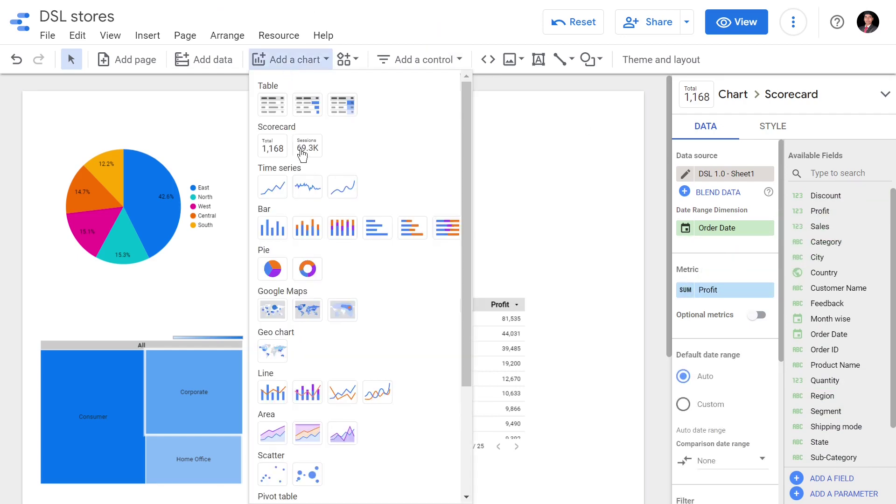
click(273, 148)
click(448, 125)
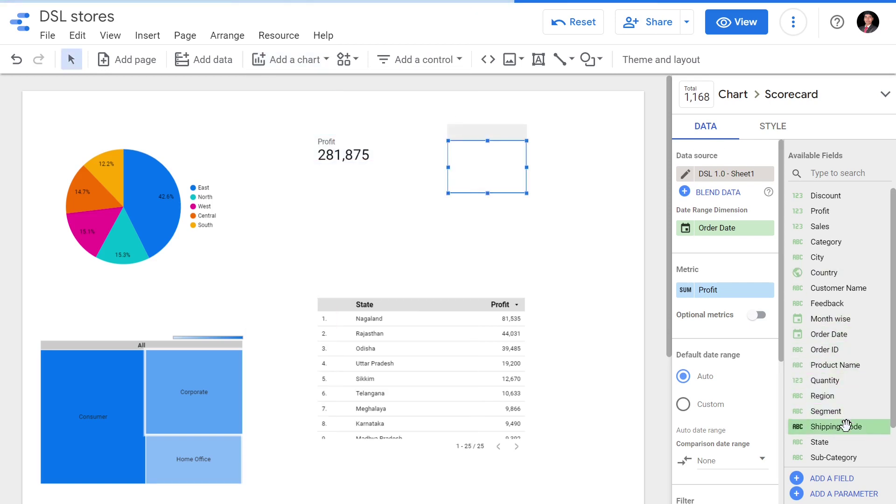
scroll(861, 437, down, 2)
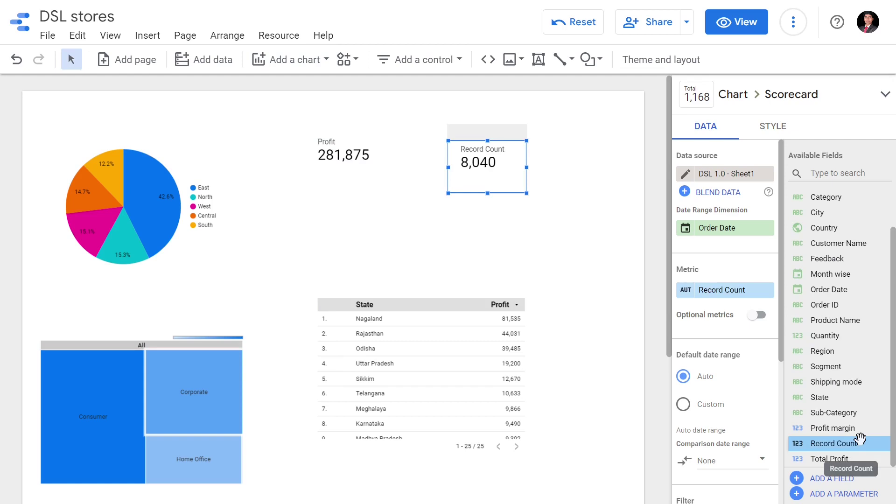
drag(862, 439, 755, 283)
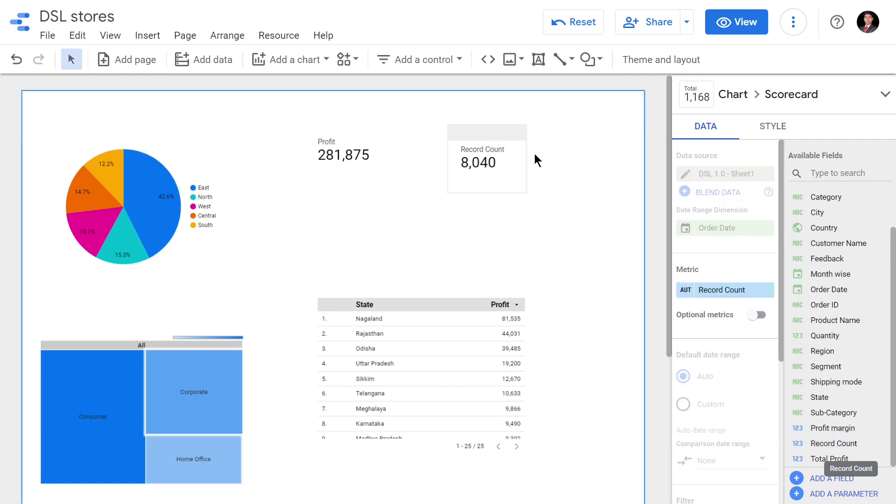
key(Escape)
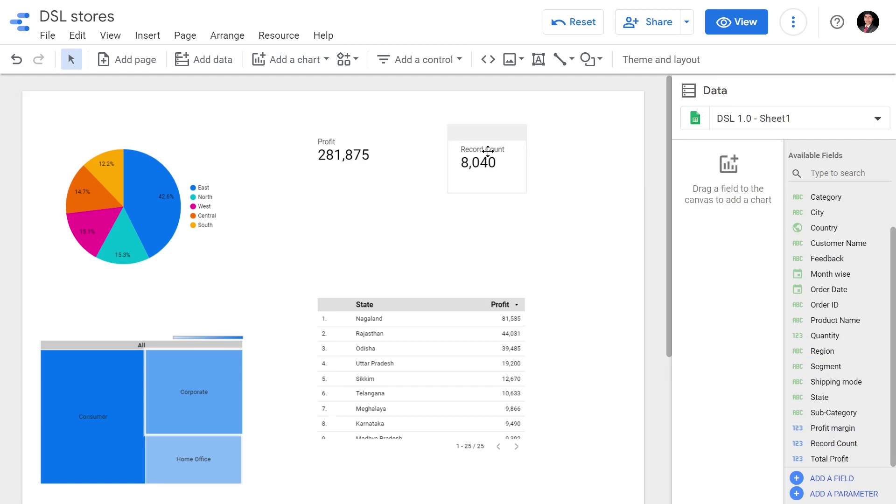
click(486, 126)
drag(485, 126, 482, 119)
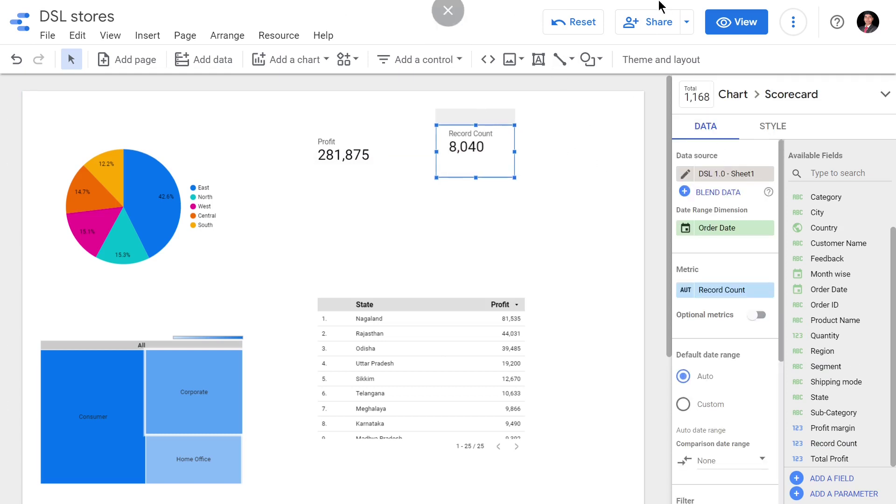
- Switch the report to view mode
click(729, 23)
scroll(330, 254, down, 5)
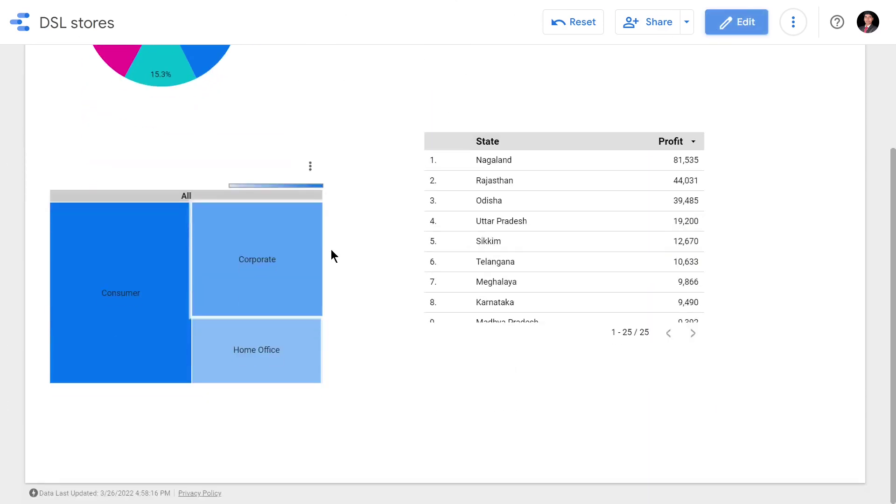
scroll(338, 246, up, 4)
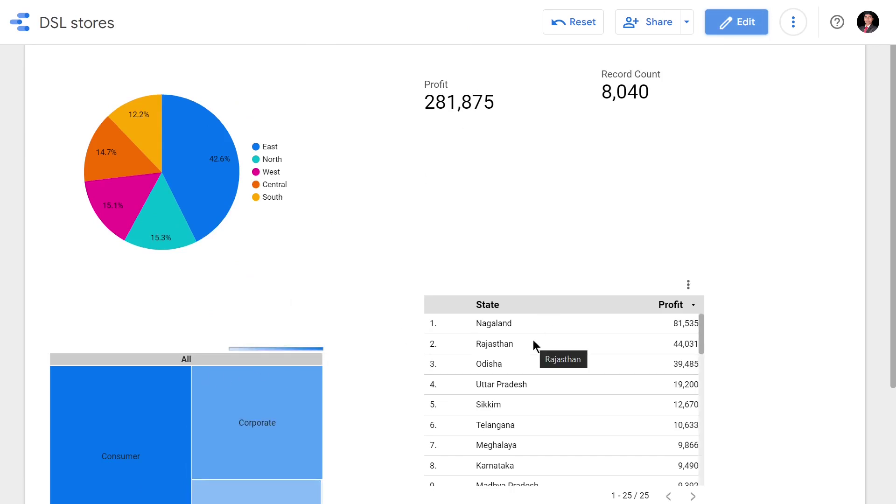
- Inspect the pie slice and treemap tile values across the dashboard
mouse_move(218, 159)
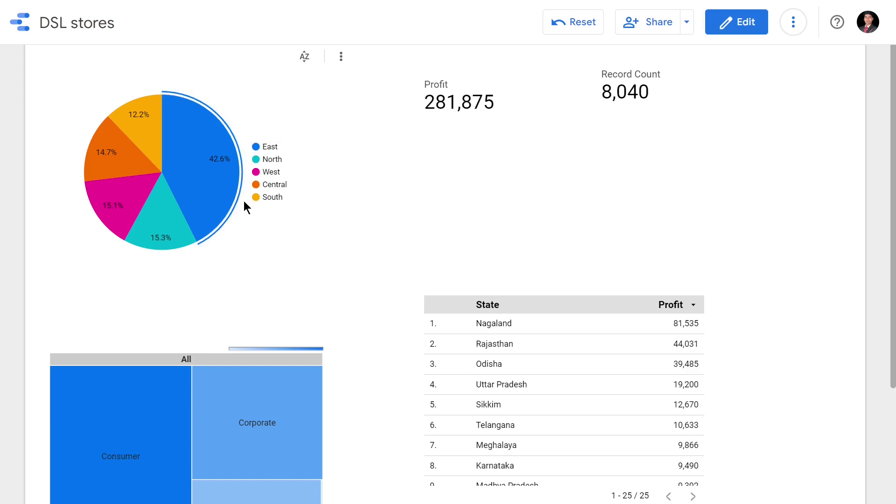
mouse_move(228, 189)
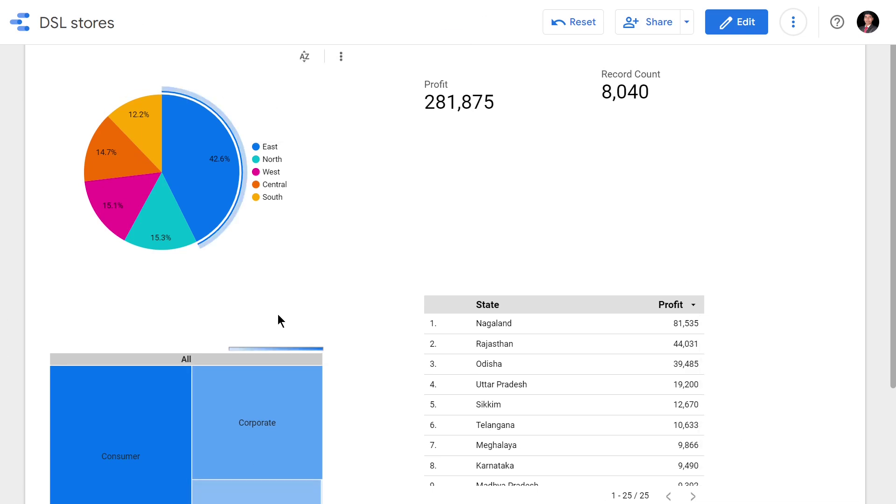
scroll(276, 298, down, 4)
scroll(275, 297, up, 5)
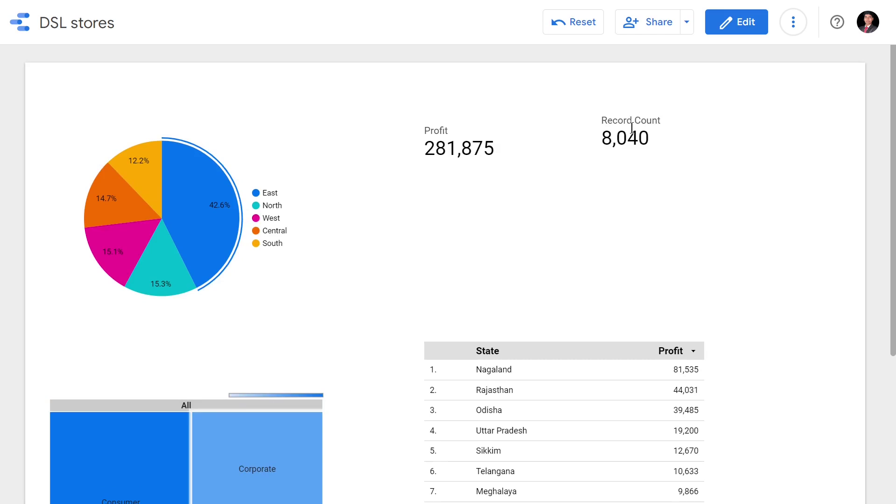
scroll(632, 133, down, 3)
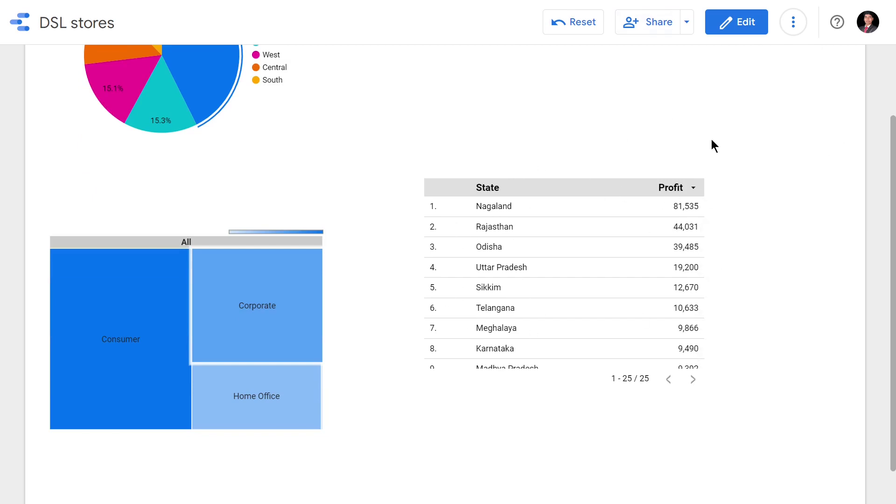
scroll(230, 406, up, 3)
scroll(395, 374, down, 3)
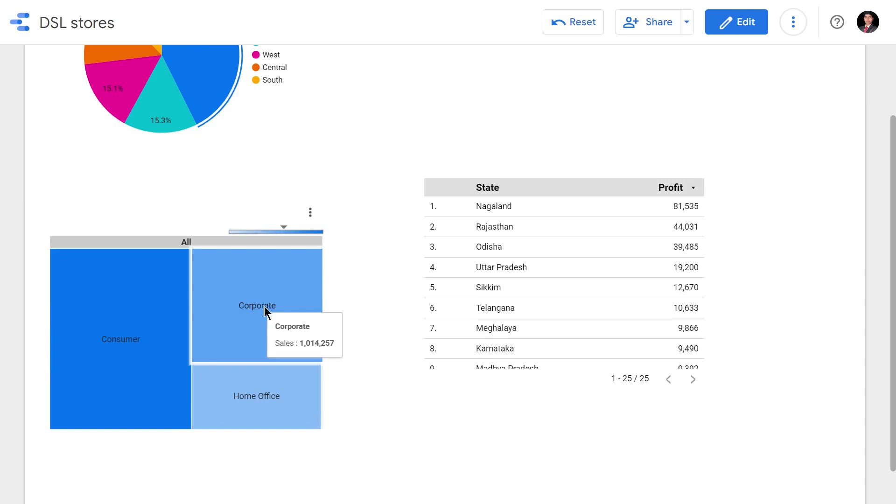
scroll(265, 306, up, 3)
mouse_move(228, 245)
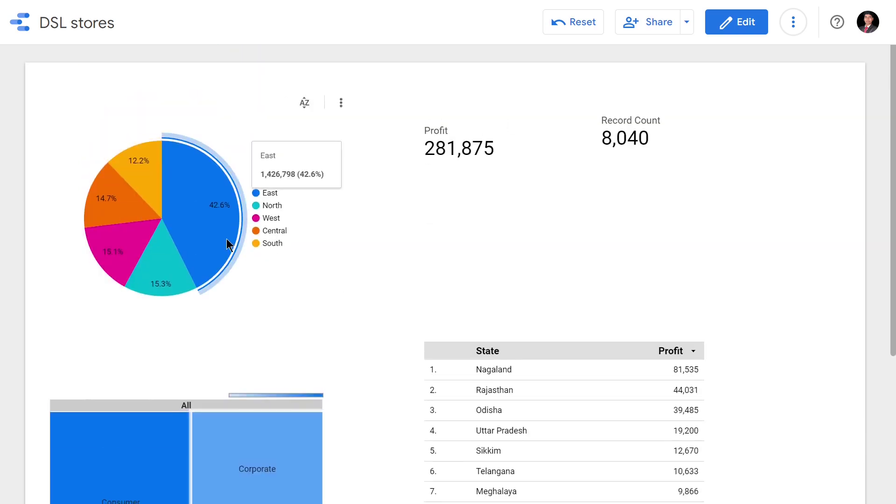
- In edit mode, select the region pie chart and check its Cross-filtering under Chart interactions
click(720, 25)
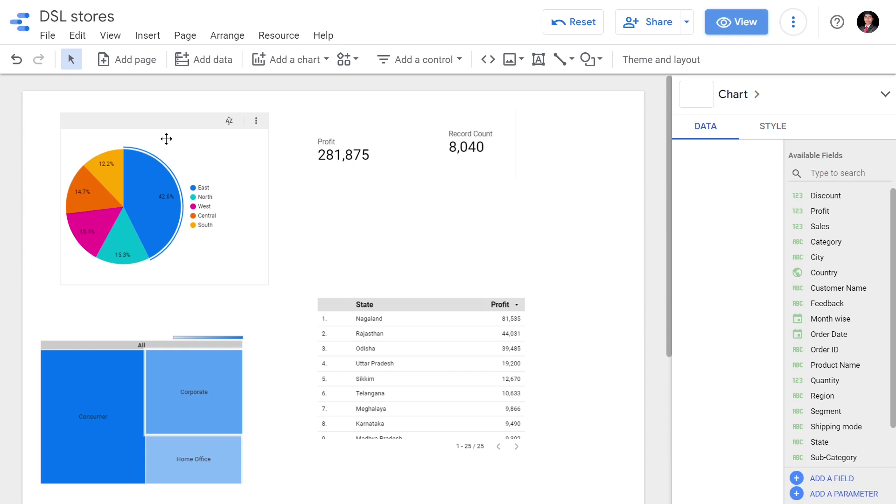
click(166, 125)
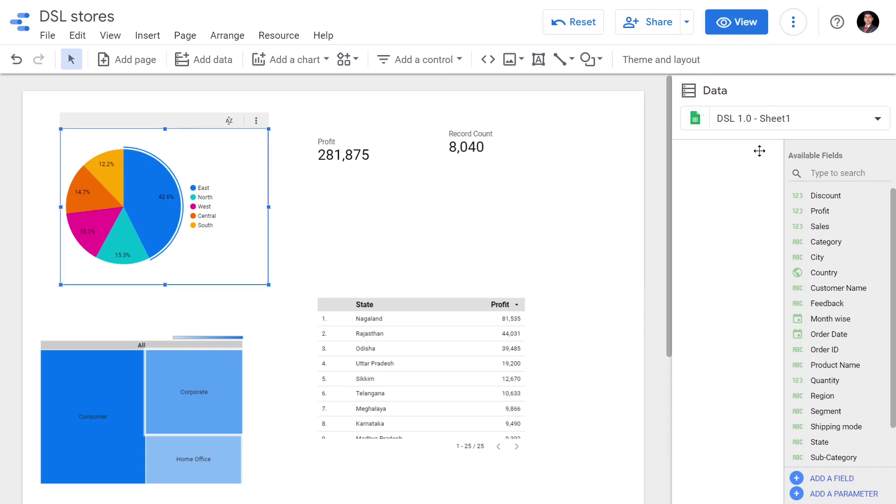
scroll(738, 233, down, 10)
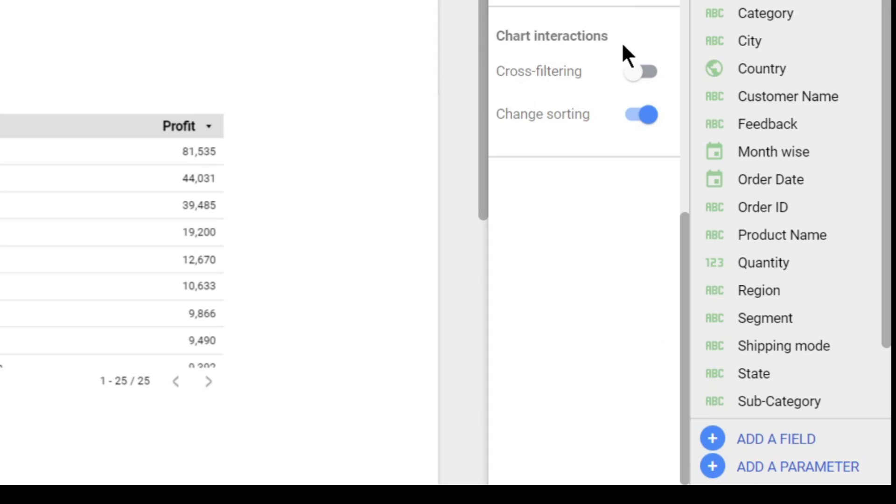
scroll(589, 23, up, 3)
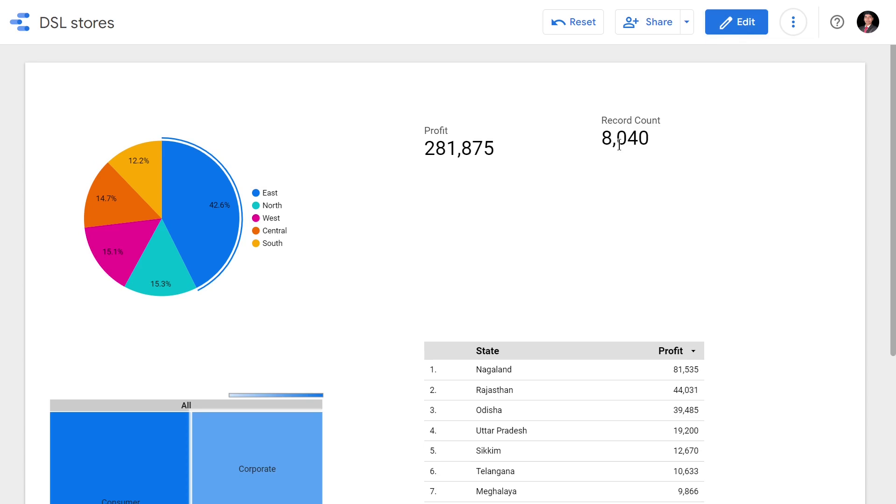
- Filter the dashboard to East, then South (Profit 36,801, 953 records), and reopen editing
click(222, 229)
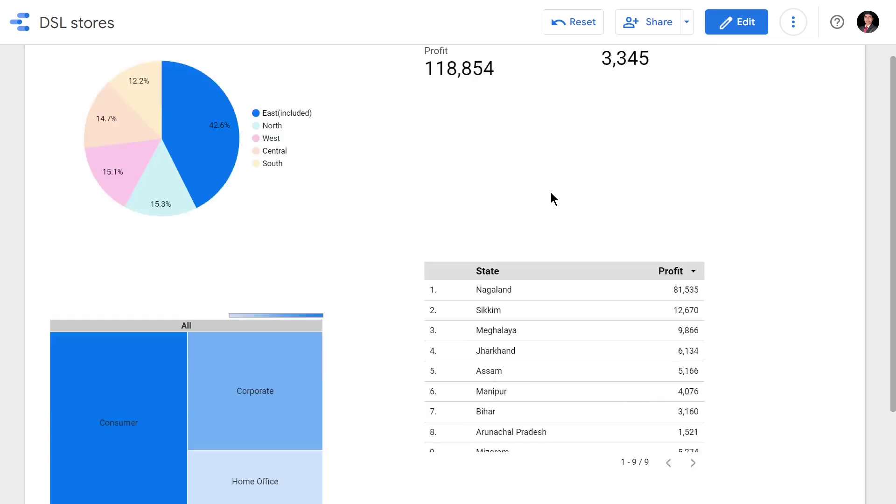
scroll(551, 193, down, 3)
scroll(571, 298, up, 5)
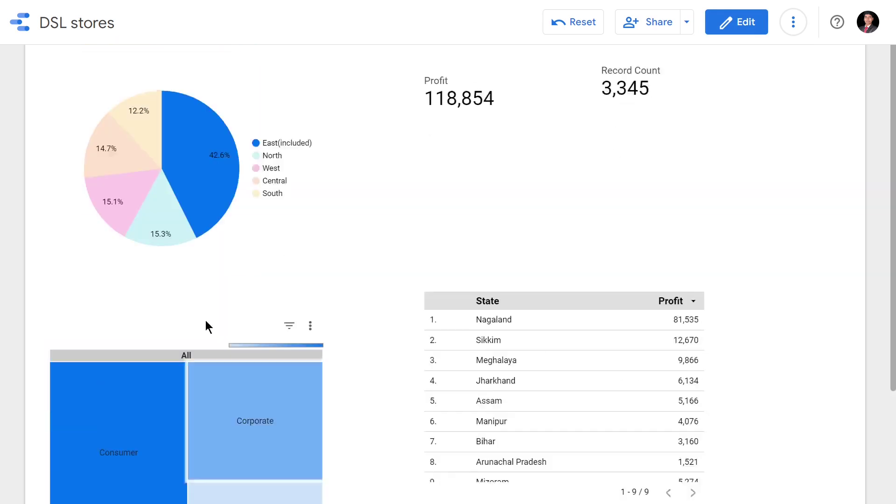
click(145, 166)
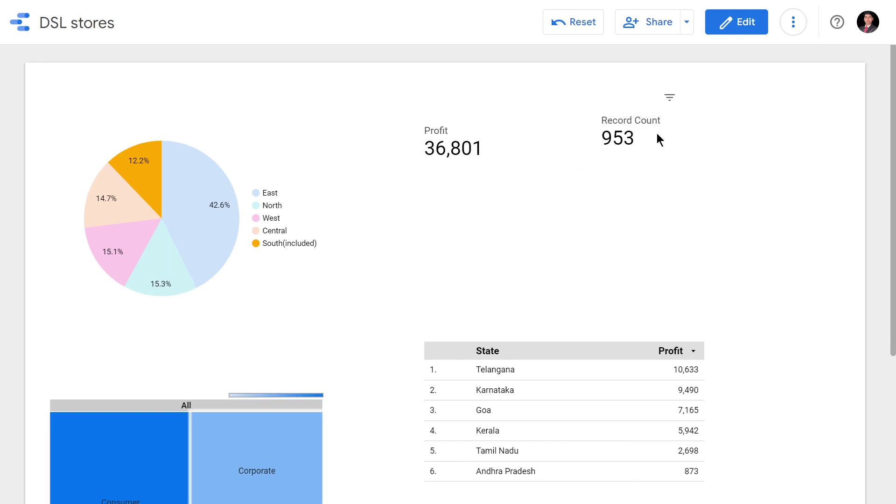
scroll(631, 168, down, 3)
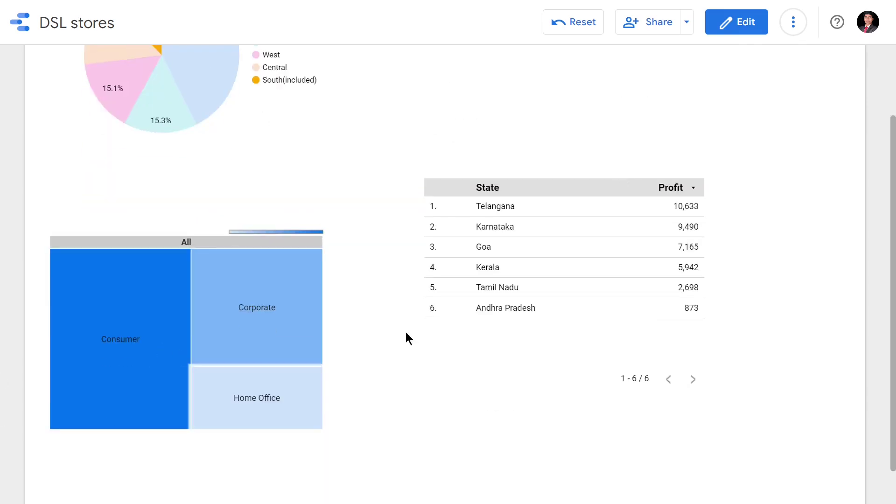
scroll(281, 350, up, 3)
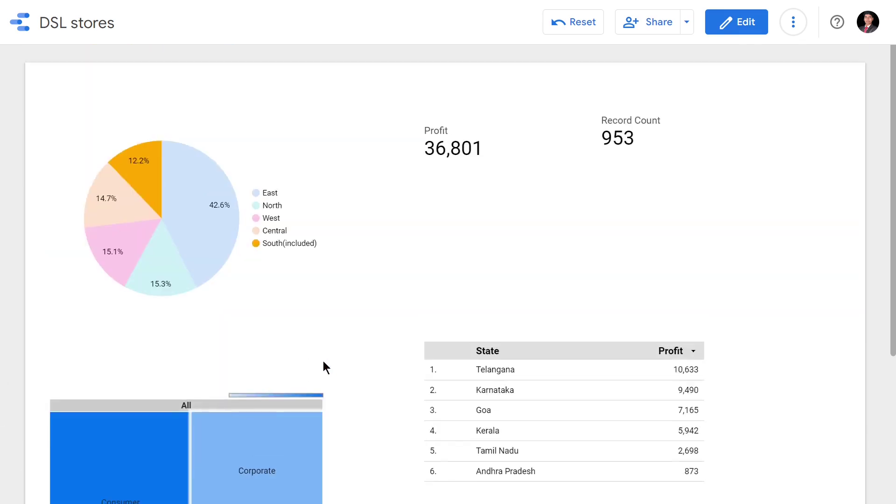
click(724, 38)
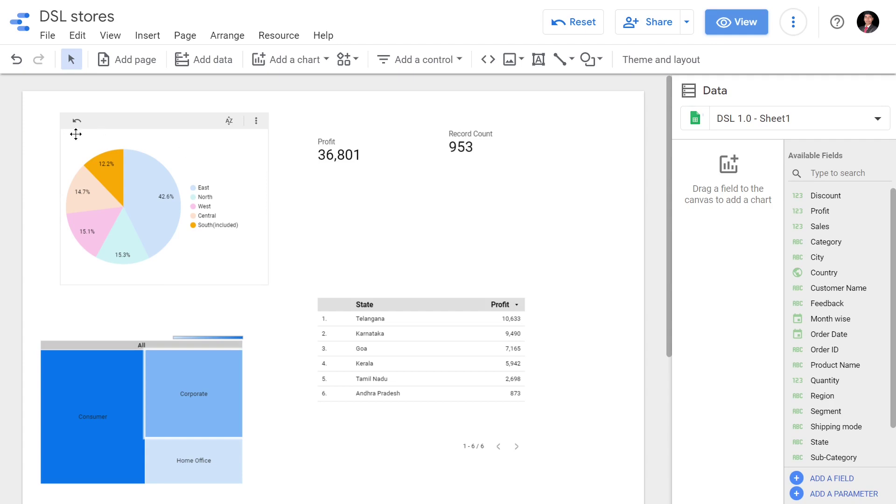
- Reset the pie's South filter, enable Cross-filtering on the State profit table, and return to view mode
click(76, 123)
click(422, 310)
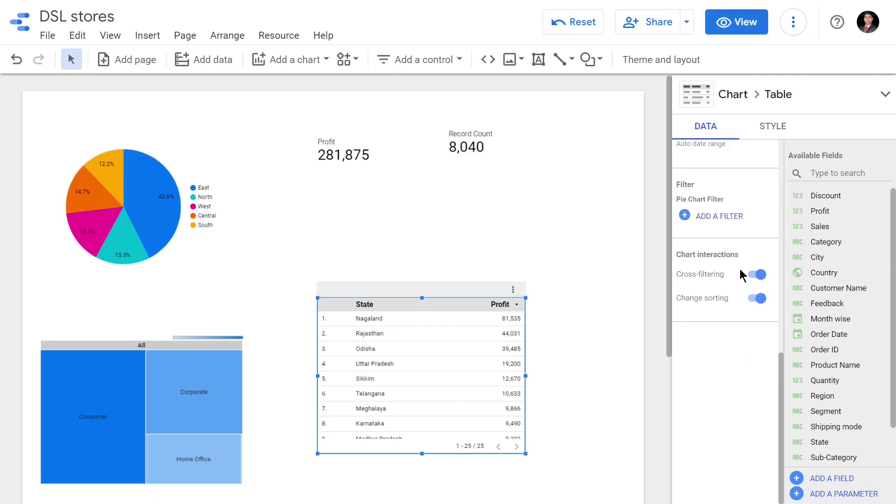
scroll(742, 351, down, 5)
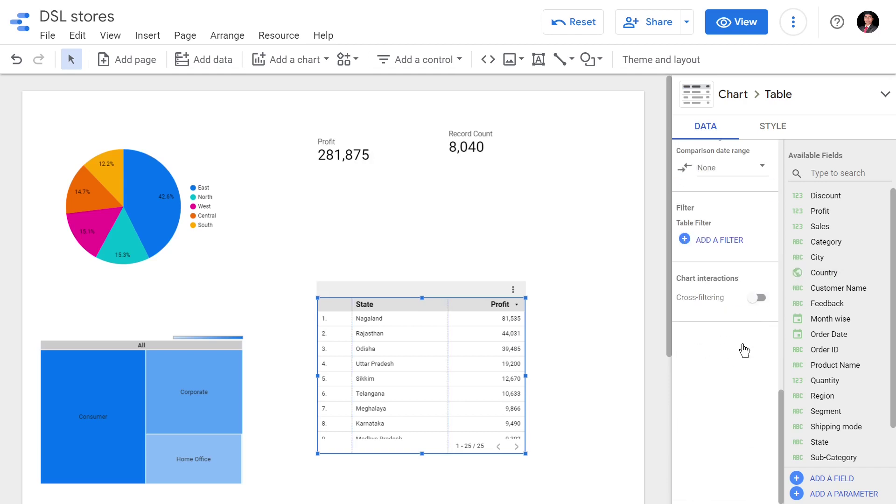
click(758, 298)
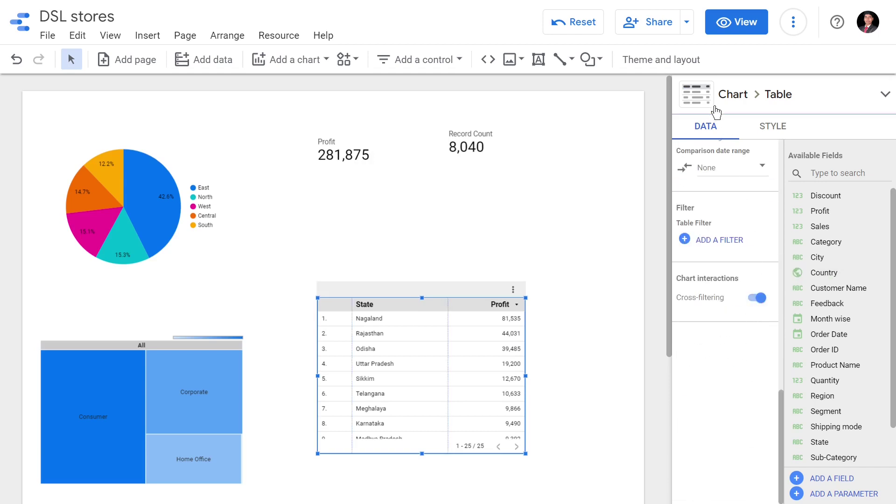
click(725, 23)
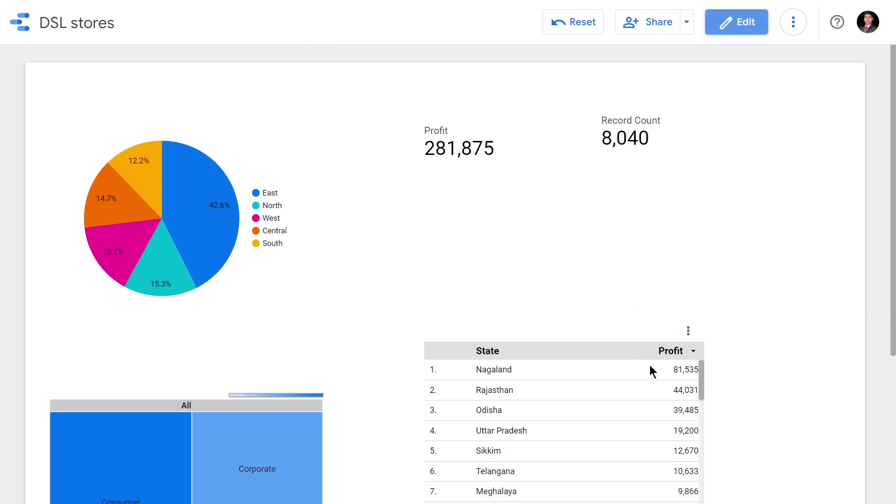
- Filter the dashboard from the State table to Tamil Nadu, then to Rajasthan
scroll(539, 386, down, 7)
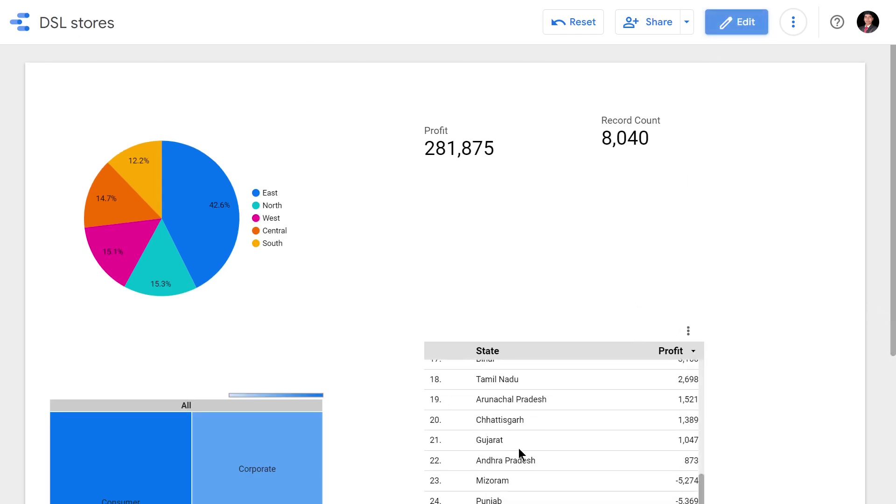
scroll(519, 448, down, 3)
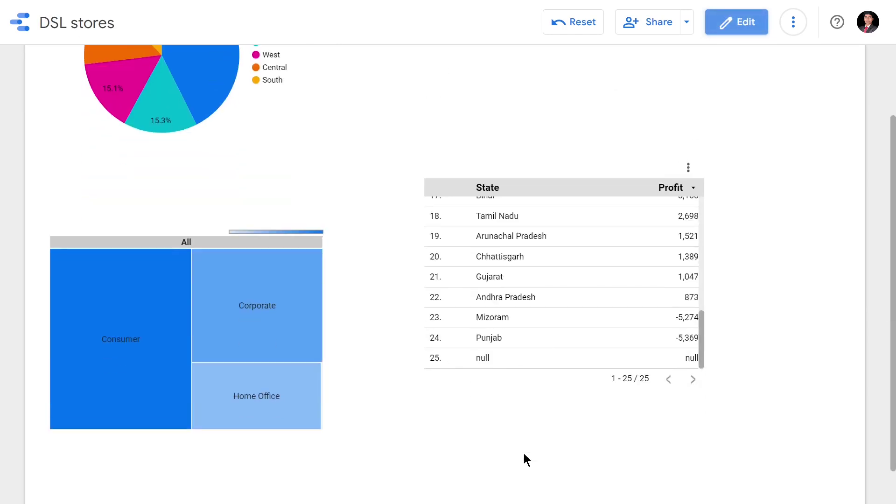
click(504, 218)
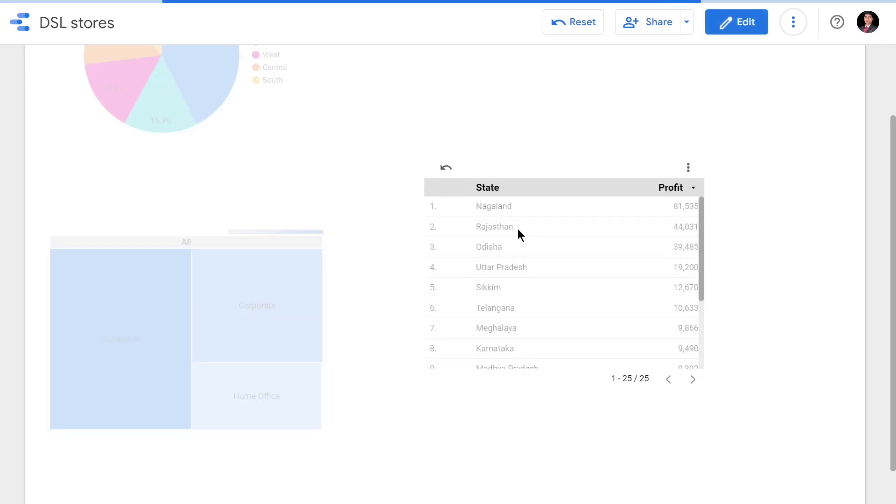
scroll(551, 201, up, 3)
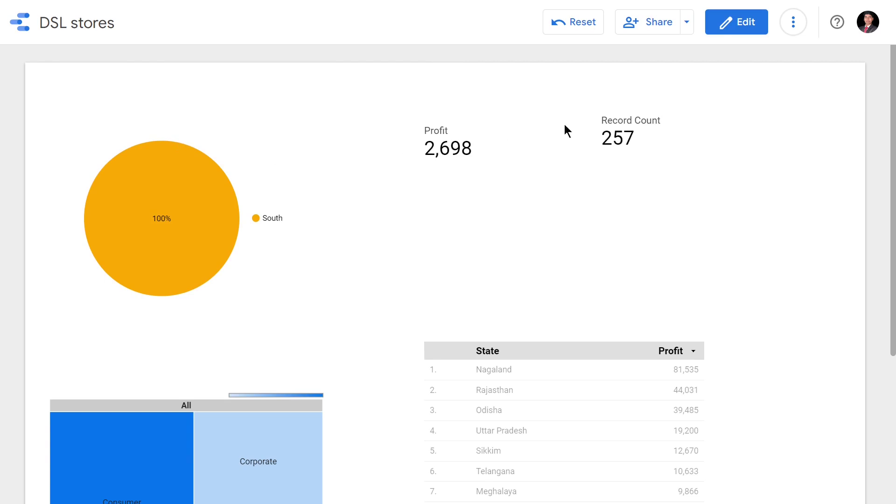
scroll(673, 196, down, 4)
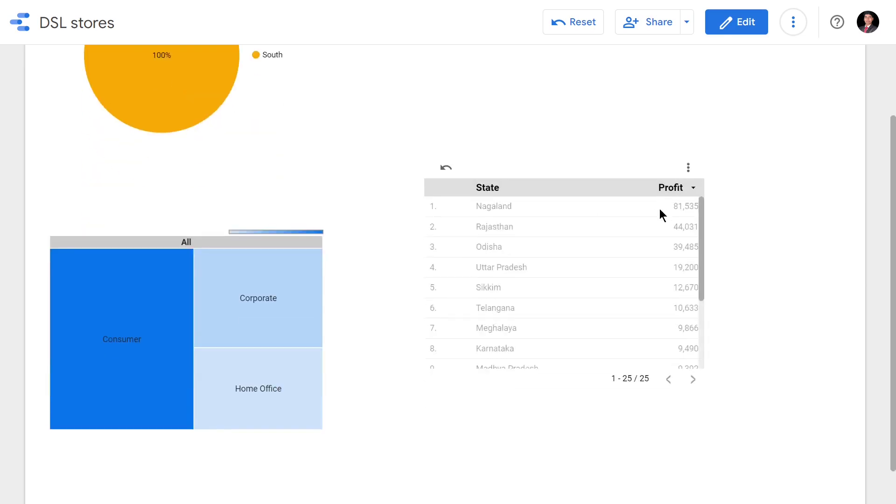
scroll(607, 257, up, 4)
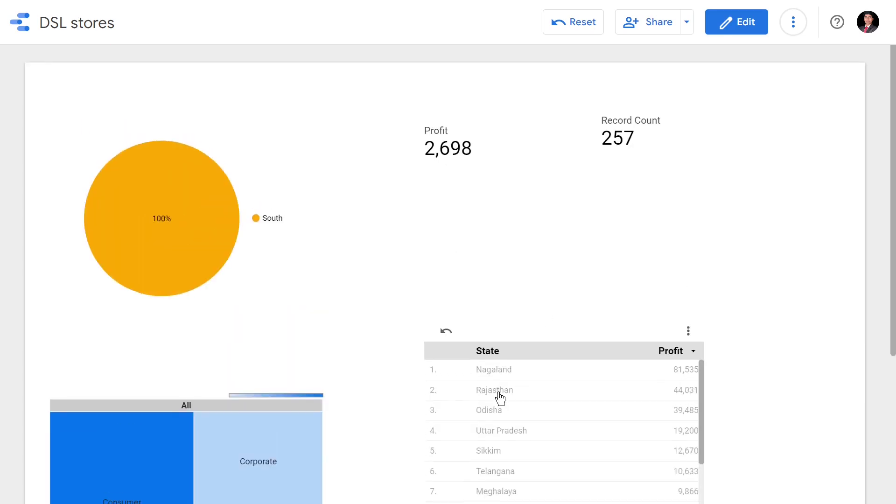
click(499, 397)
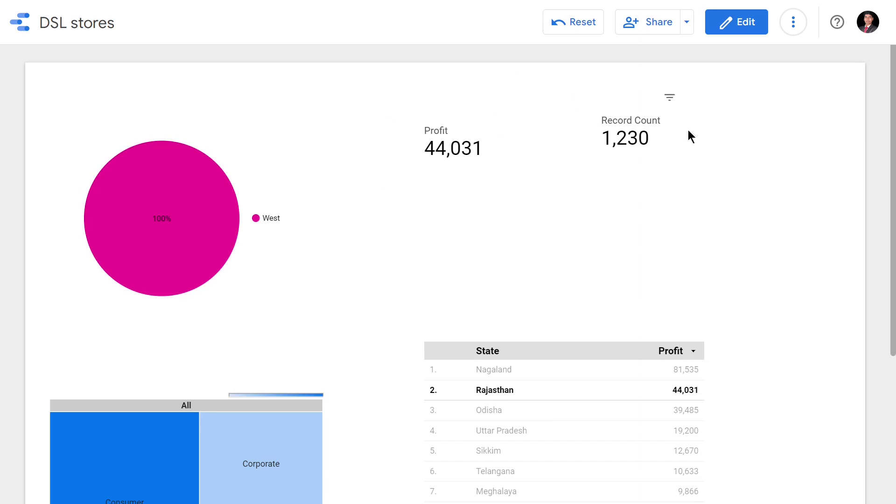
- Filter back to Tamil Nadu, then to Karnataka, showing Profit 9,490 and 146 records
scroll(586, 153, down, 3)
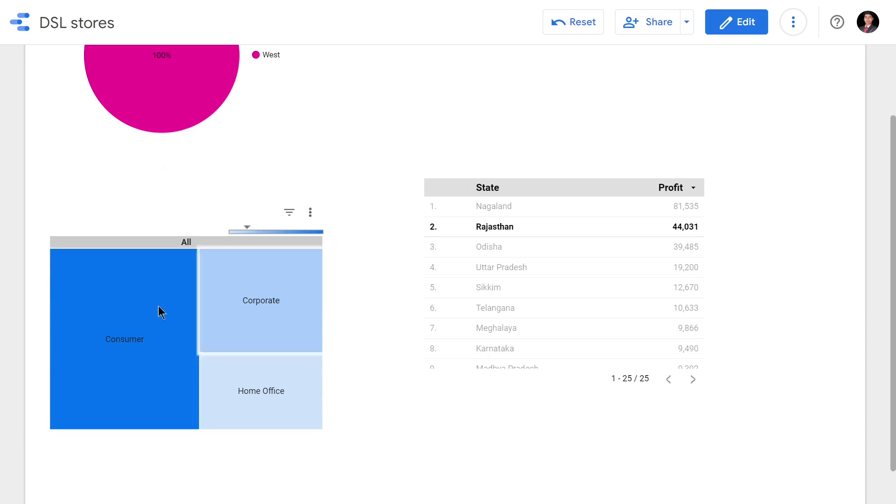
scroll(324, 376, up, 3)
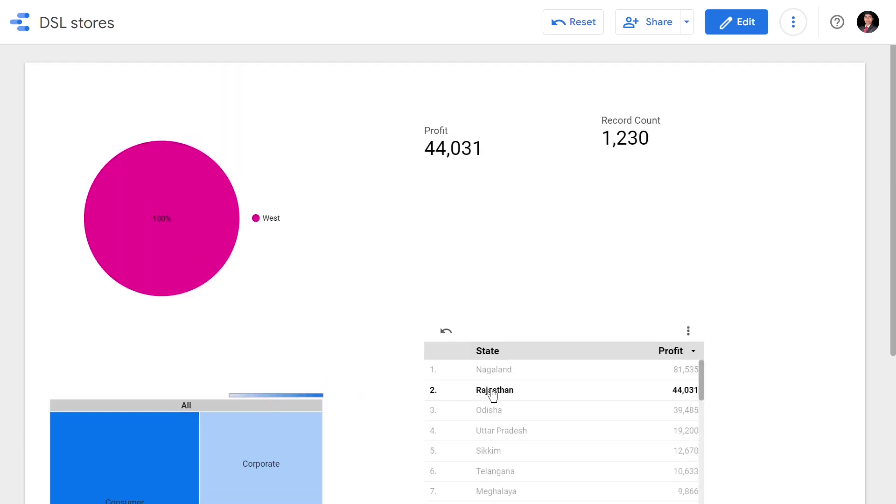
scroll(497, 392, down, 5)
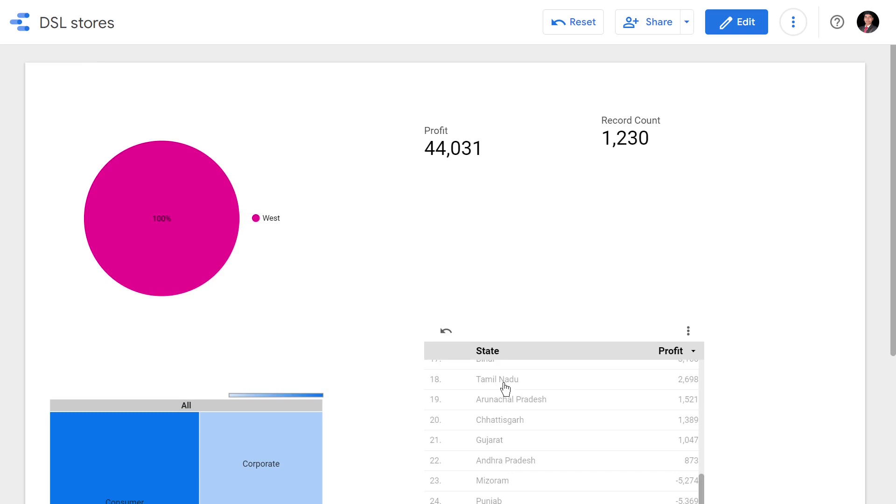
click(504, 383)
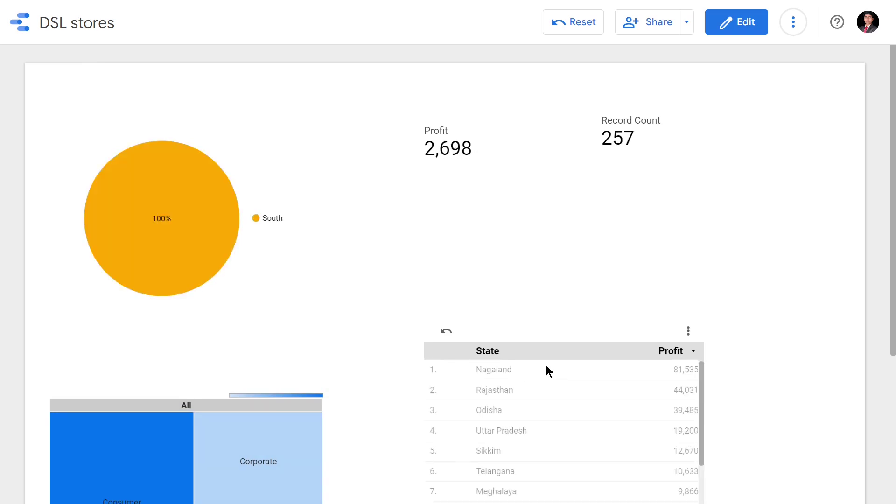
scroll(550, 377, down, 3)
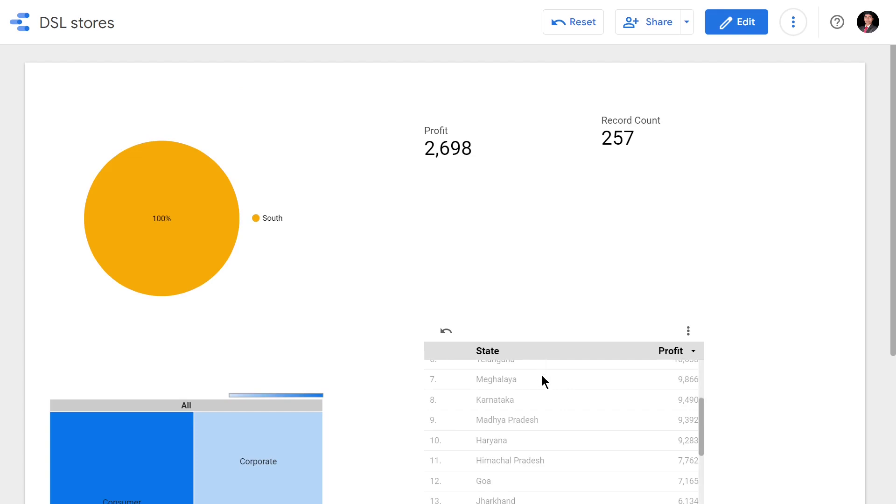
click(479, 400)
scroll(477, 397, down, 3)
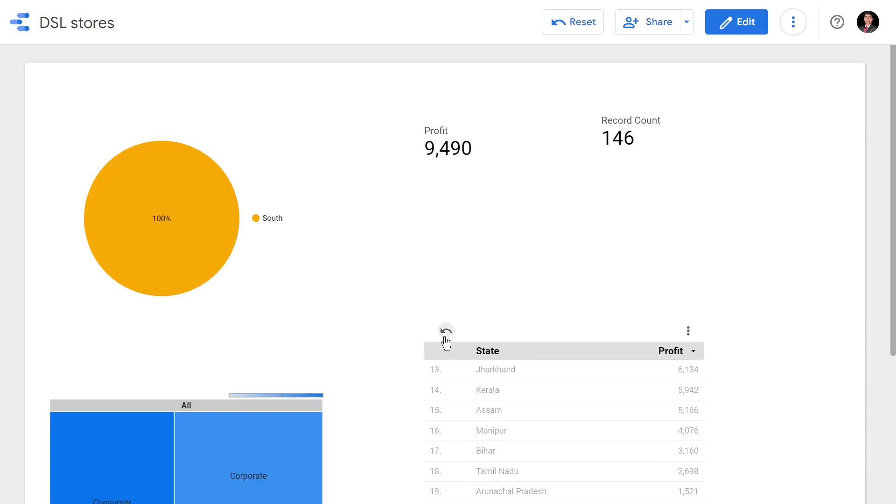
- Clear the table's Karnataka cross-filter, then filter the dashboard to the North pie slice as a test
click(445, 333)
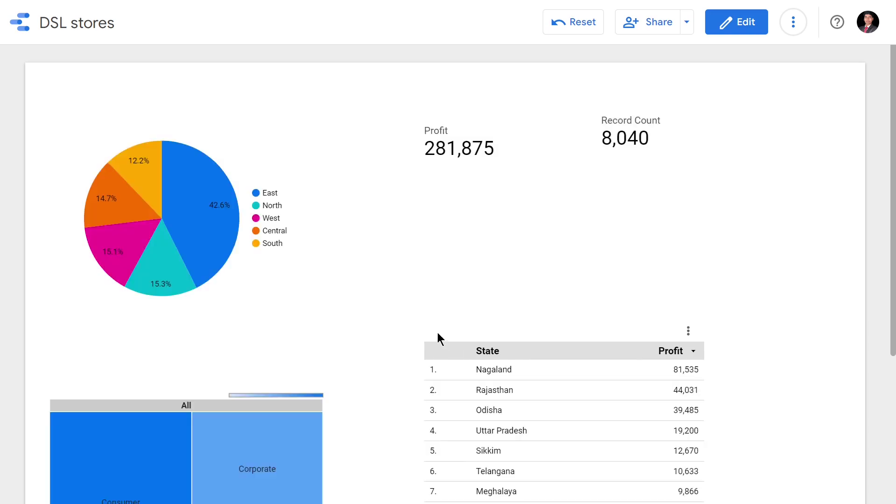
click(168, 282)
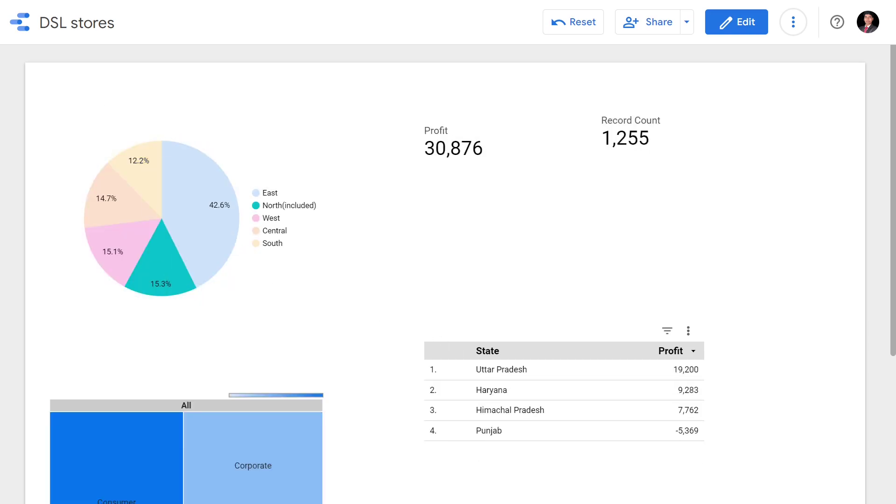
scroll(242, 284, down, 3)
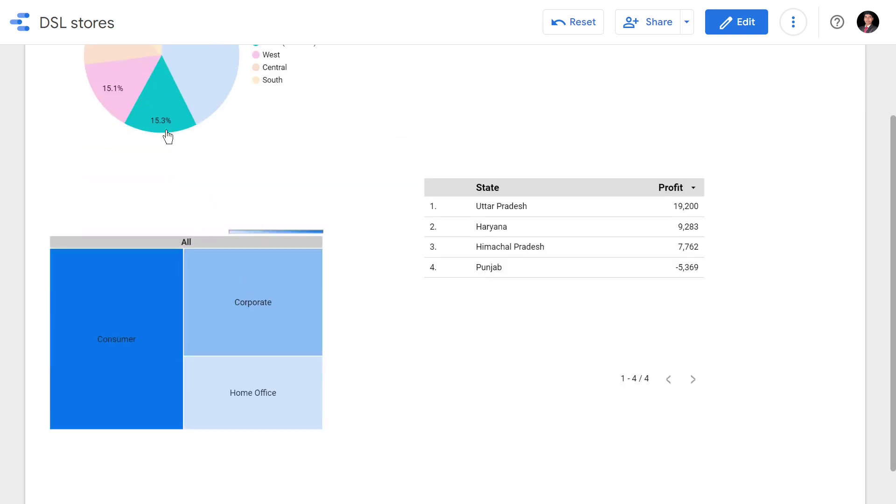
scroll(168, 135, up, 3)
- Reset the pie's North filter so all regions show again: Profit 281,875 and 8,040 records
click(99, 103)
scroll(256, 364, down, 3)
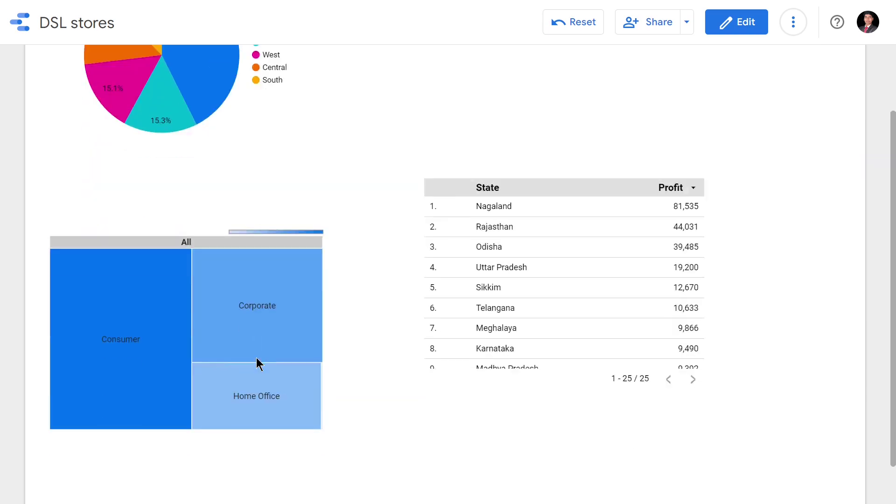
mouse_move(295, 301)
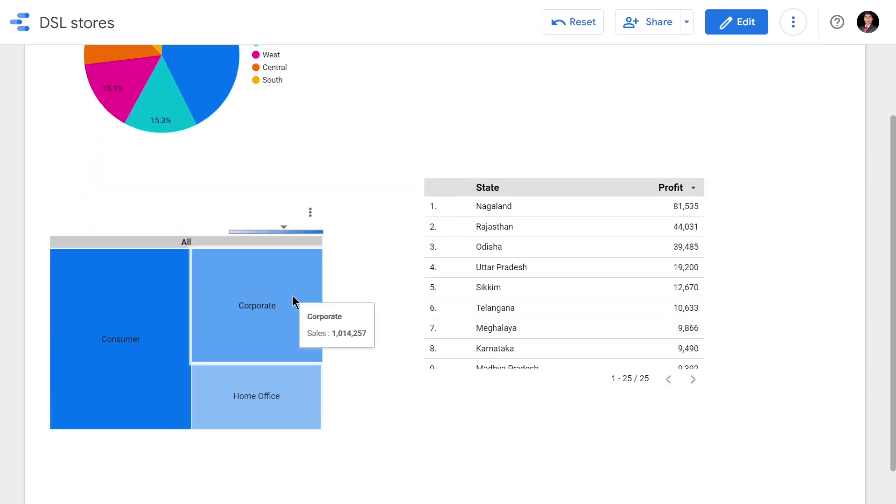
scroll(301, 301, up, 3)
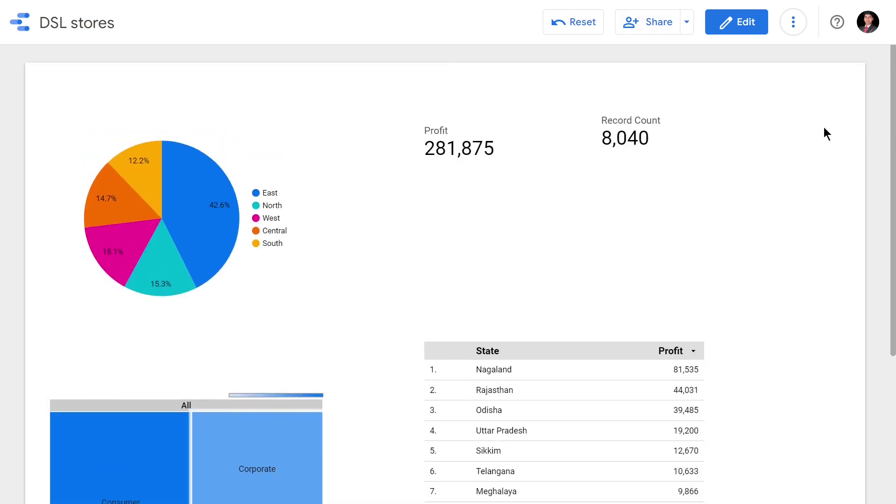
scroll(344, 334, down, 3)
scroll(260, 470, up, 3)
mouse_move(256, 475)
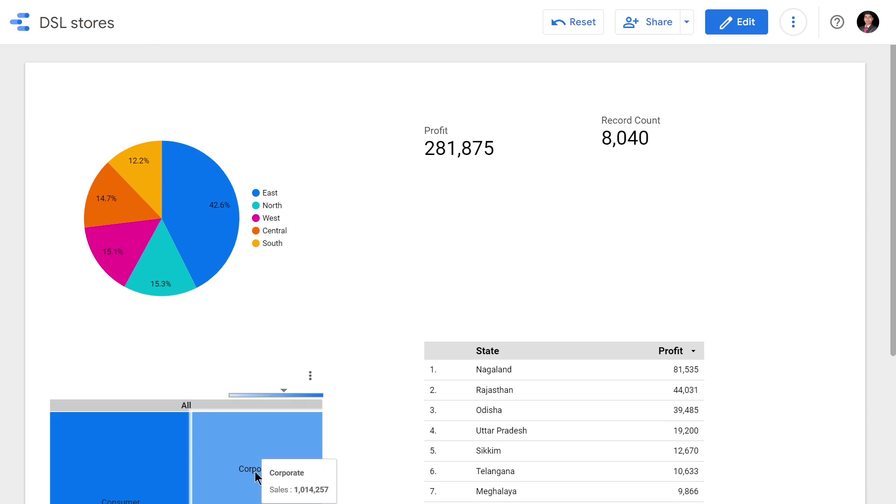
- Switch on Cross-filtering under the Segment treemap's Chart interactions in edit mode, then return to View mode
click(739, 23)
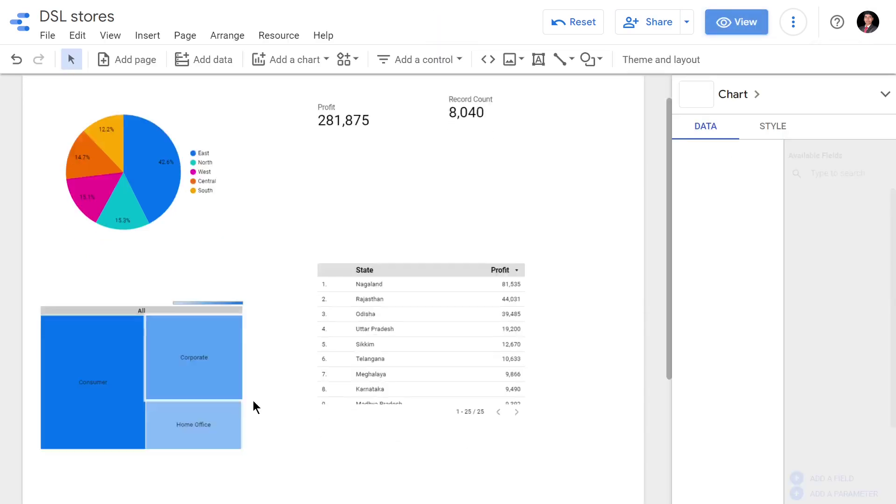
scroll(254, 406, down, 3)
click(133, 190)
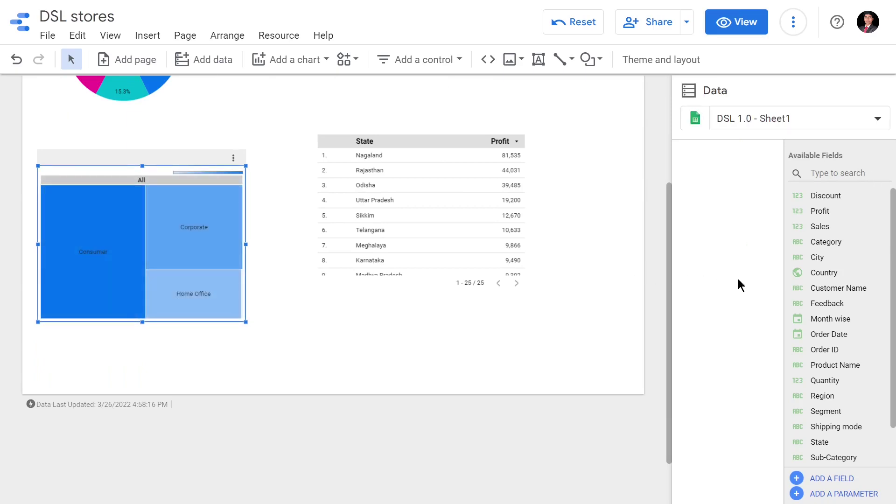
click(142, 278)
scroll(760, 276, down, 10)
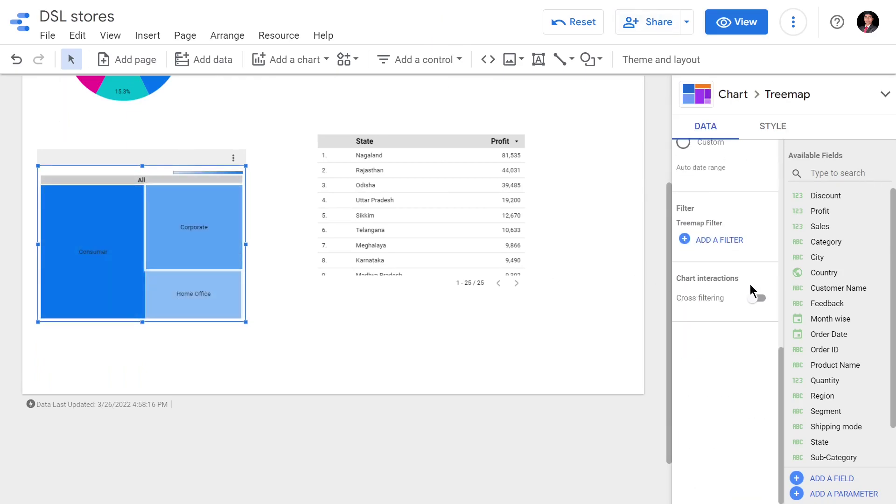
click(760, 297)
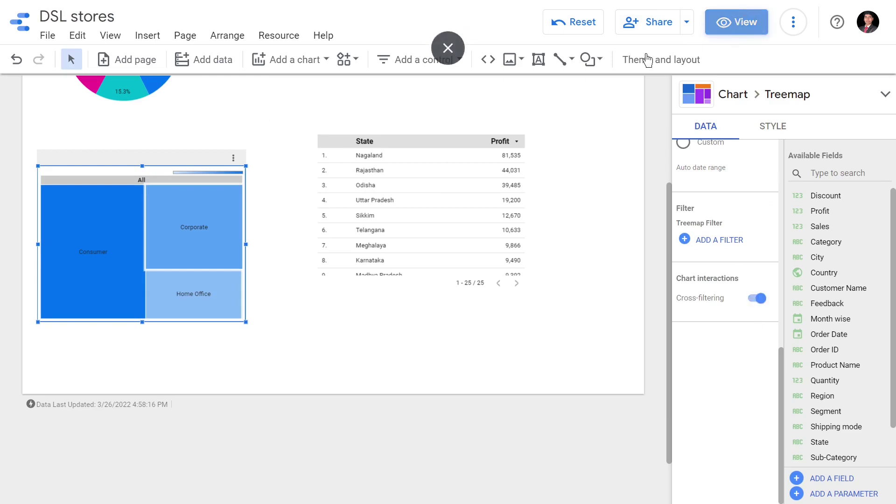
click(734, 23)
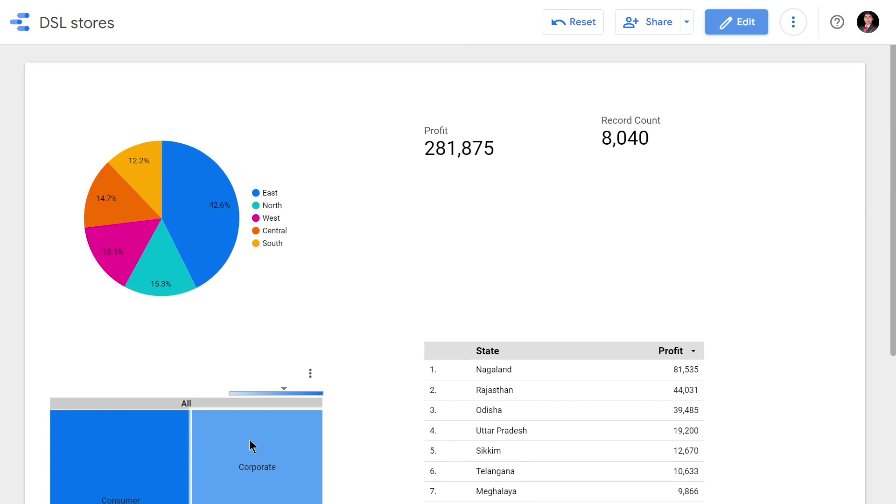
- Select the treemap's Corporate tile so the pie, table and scorecards show Profit 91,323 and 2,502 records
mouse_move(251, 447)
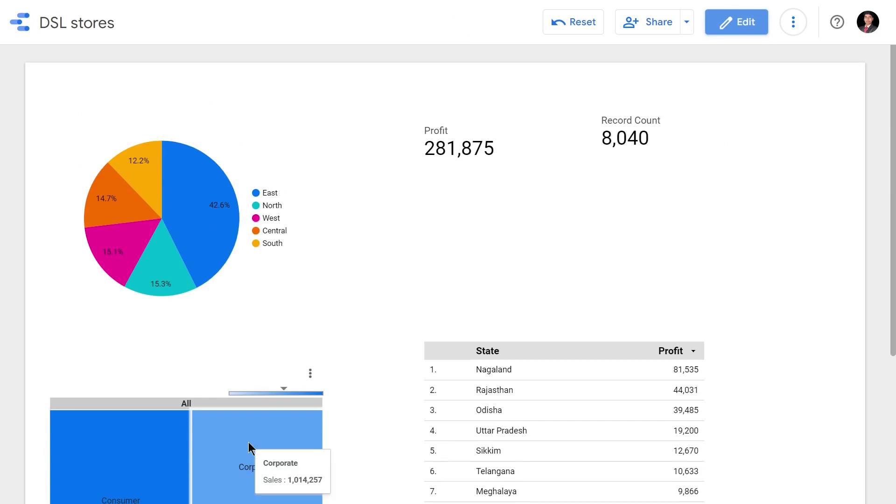
click(280, 441)
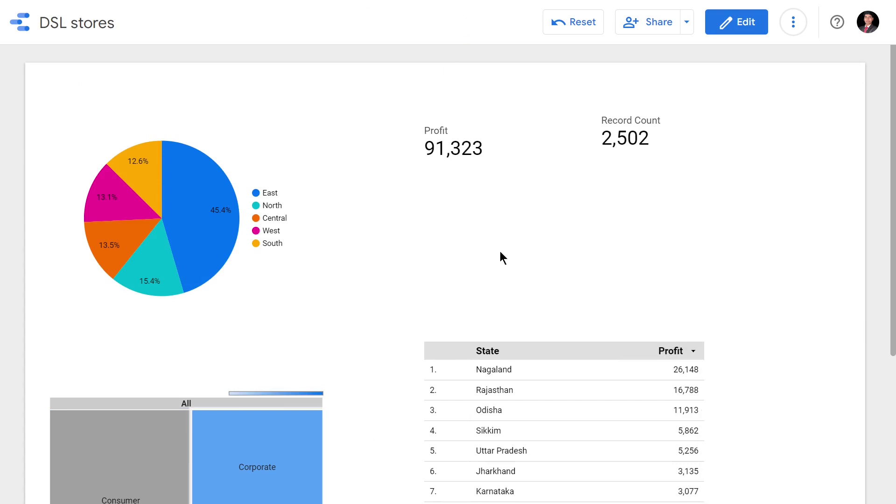
scroll(128, 414, down, 3)
scroll(539, 127, up, 3)
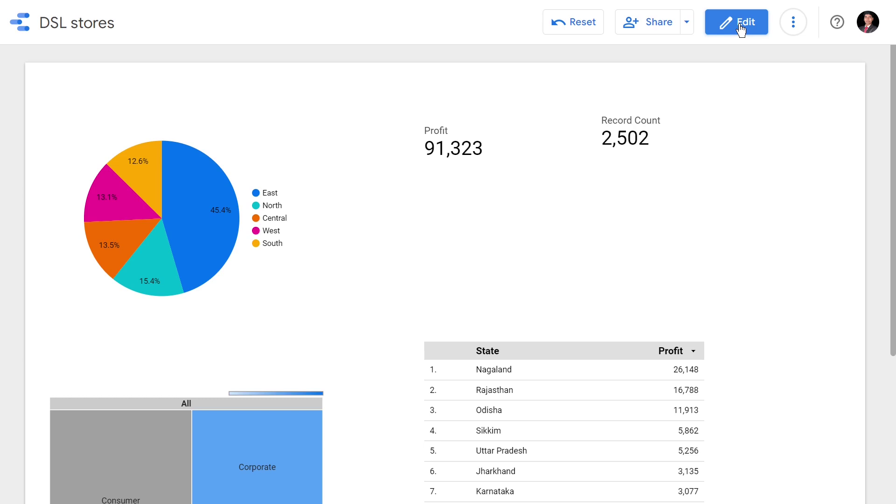
mouse_move(408, 5)
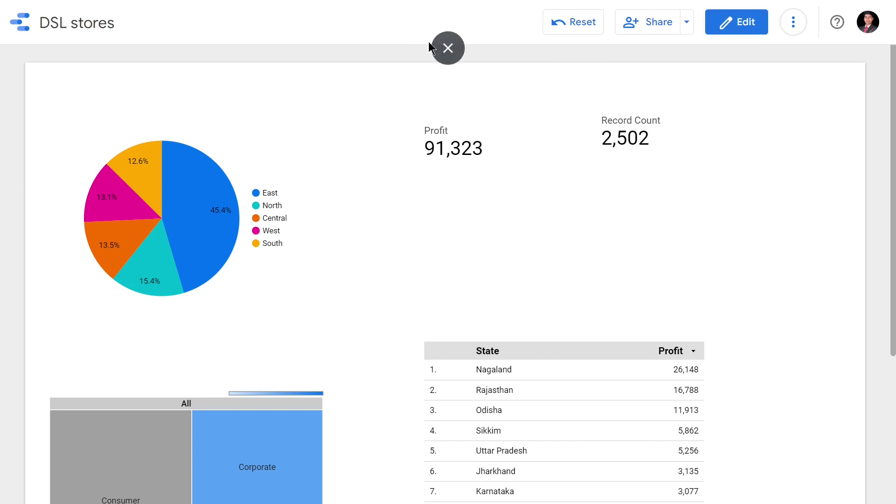